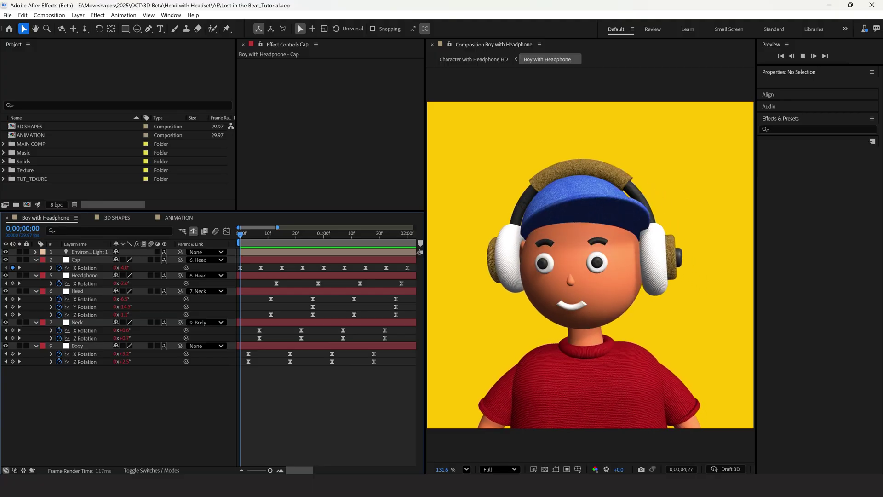
Stop playback of the Boy with Headphone preview.
{"action": "key", "text": "space"}
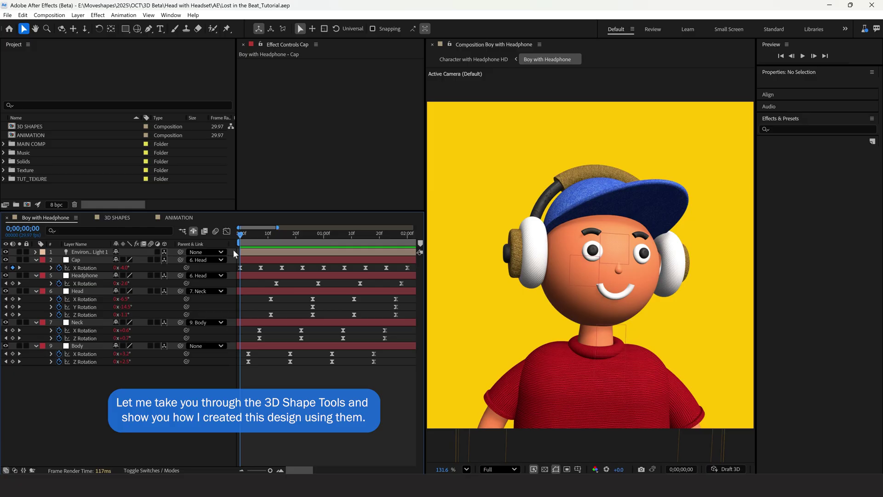
Open the 3D SHAPES composition and draw a sphere mesh with the Sphere Tool.
{"action": "left_click", "coordinate": [128, 218]}
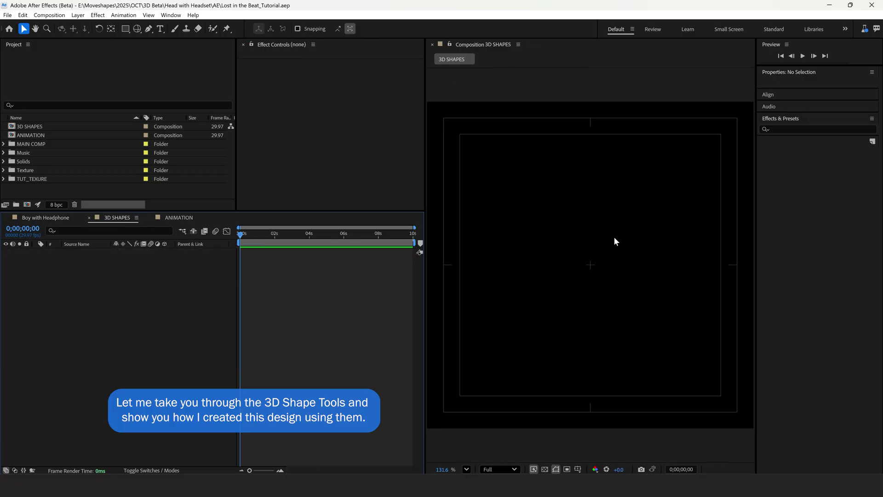
{"action": "left_click", "coordinate": [137, 30]}
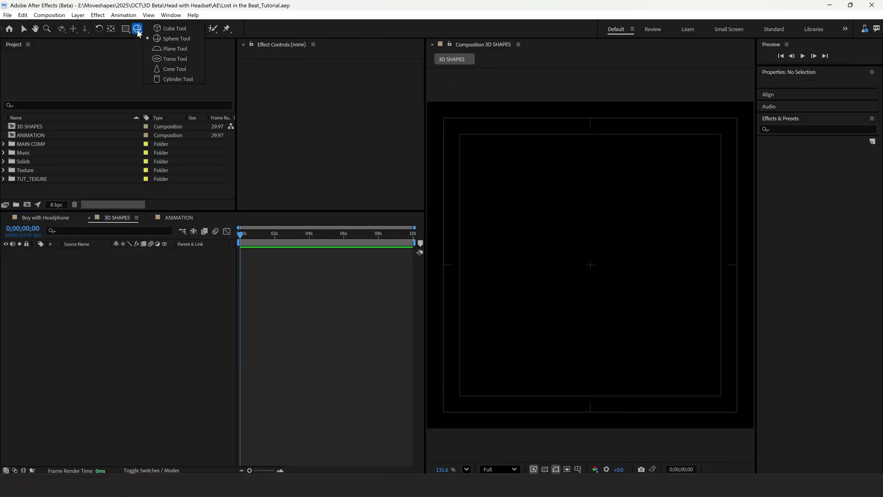
{"action": "left_click", "coordinate": [177, 38]}
{"action": "left_click_drag", "start_coordinate": [591, 264], "coordinate": [622, 307]}
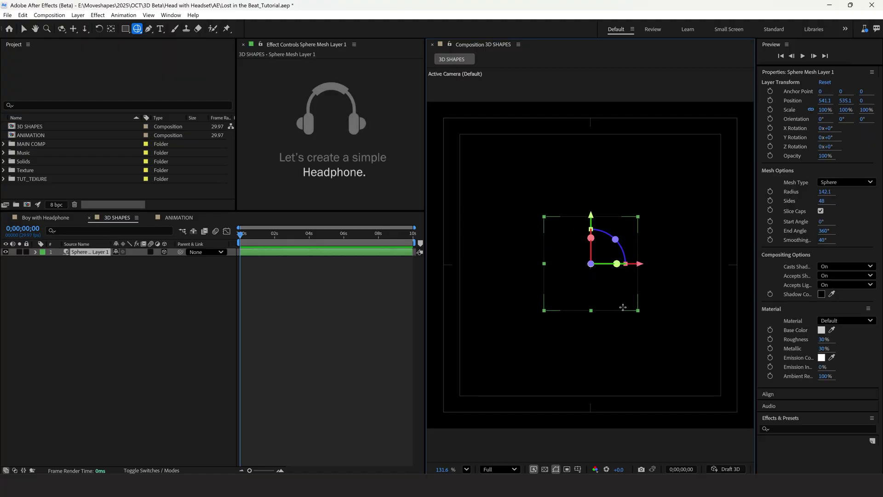
{"action": "key", "text": "v"}
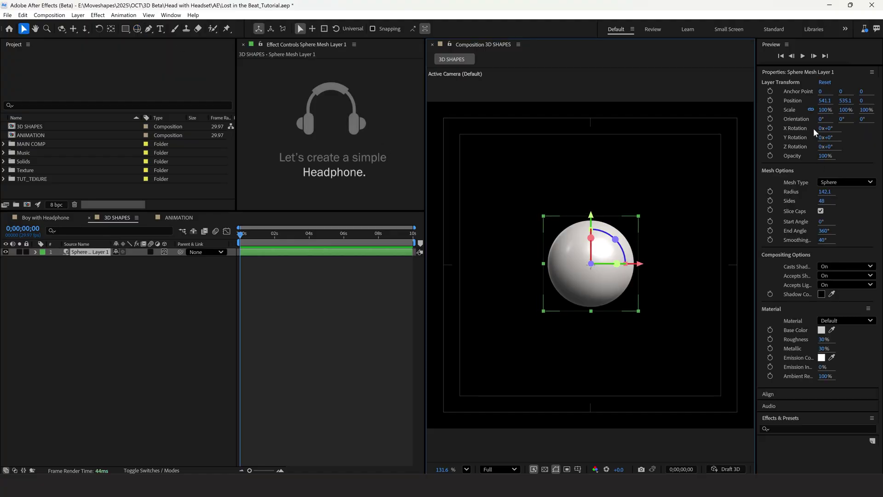
Trim the sphere to a half sphere with End Angle 180°.
{"action": "left_click_drag", "start_coordinate": [824, 235], "coordinate": [797, 238]}
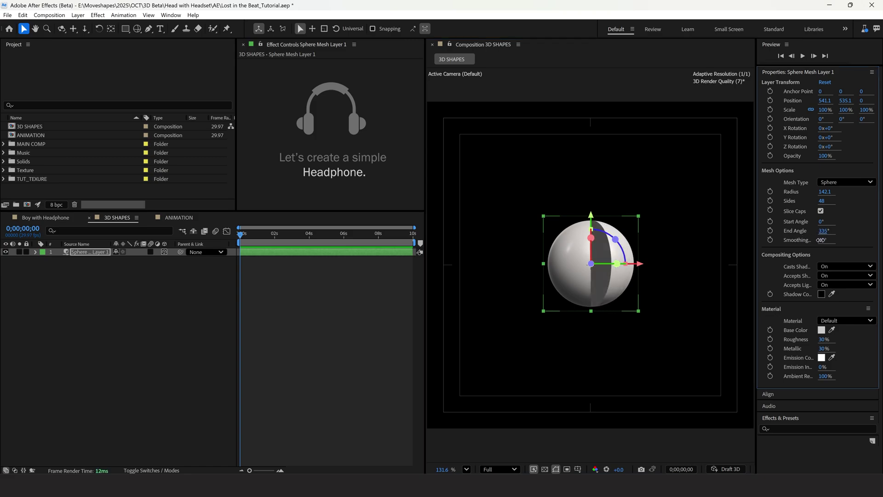
{"action": "left_click", "coordinate": [826, 231]}
{"action": "type", "text": "0"}
{"action": "key", "text": "Return"}
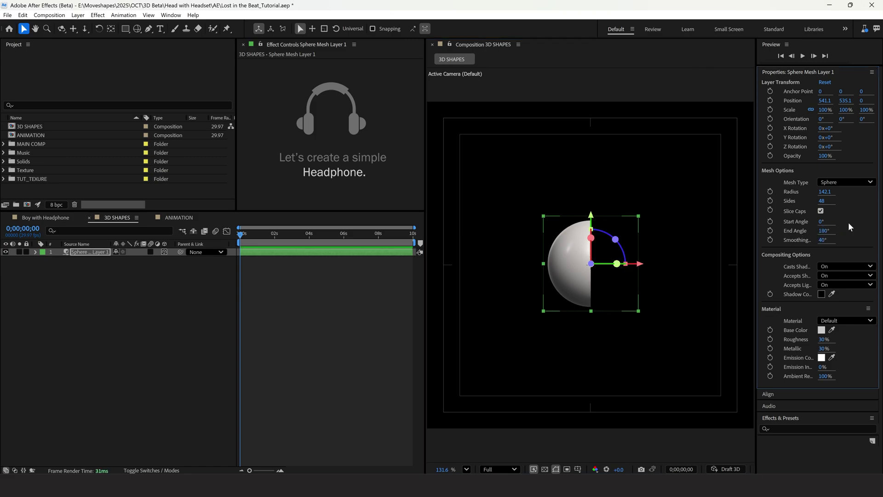
Try an X-axis tilt on the sphere layer, then undo it.
{"action": "left_click", "coordinate": [94, 255]}
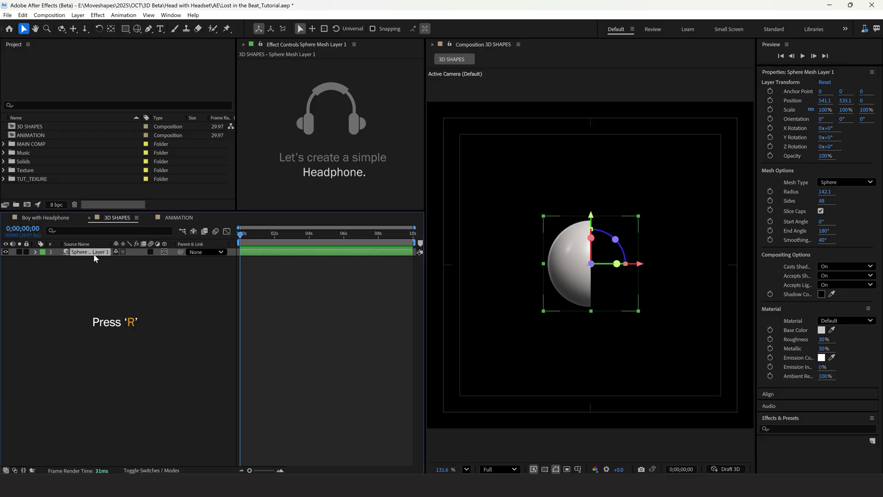
{"action": "key", "text": "r"}
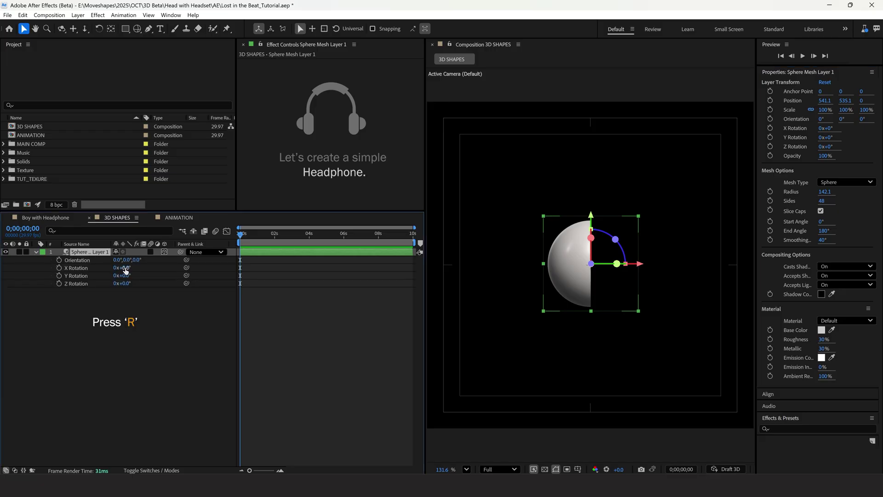
{"action": "mouse_move", "coordinate": [123, 267]}
{"action": "left_mouse_down"}
{"action": "mouse_move", "coordinate": [104, 271]}
{"action": "mouse_move", "coordinate": [216, 287]}
{"action": "left_mouse_up"}
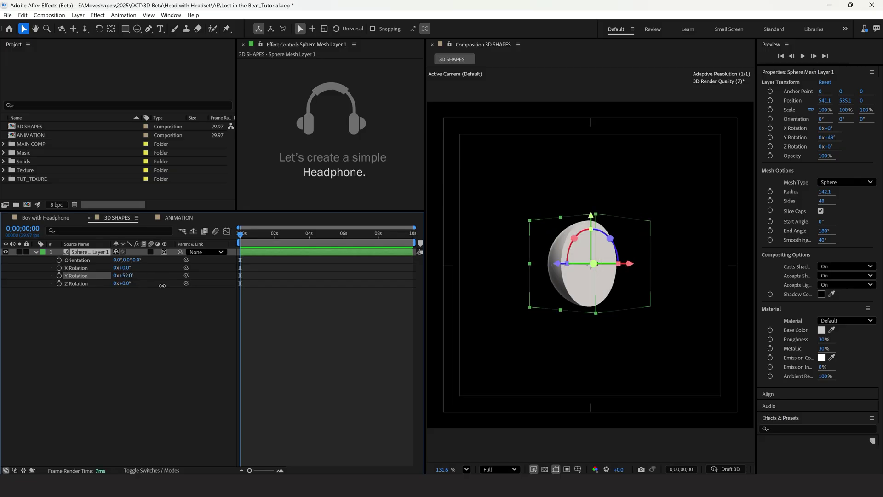
{"action": "left_click", "coordinate": [119, 297]}
{"action": "key", "text": "ctrl+z"}
{"action": "key", "text": "ctrl+z"}
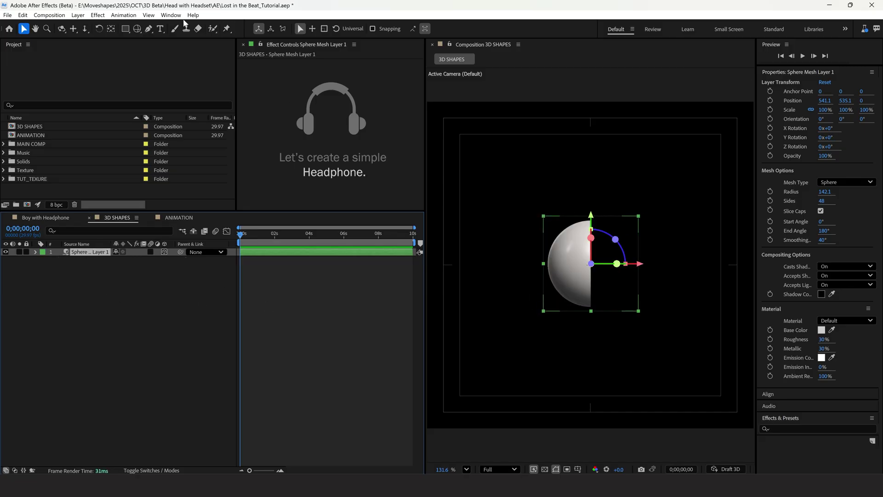
{"action": "left_click_drag", "start_coordinate": [137, 31], "coordinate": [171, 70]}
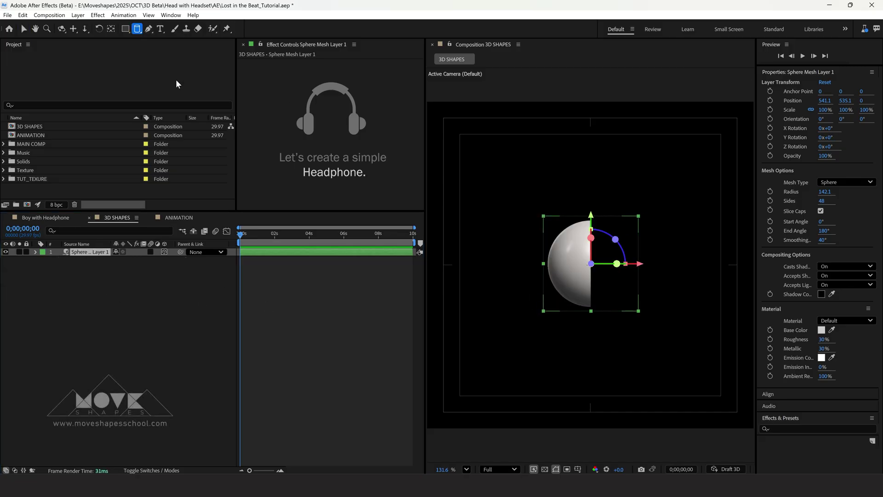
Draw a cylinder with radius 191.1 and rotate it 90° on Z.
{"action": "left_click_drag", "start_coordinate": [602, 270], "coordinate": [631, 320]}
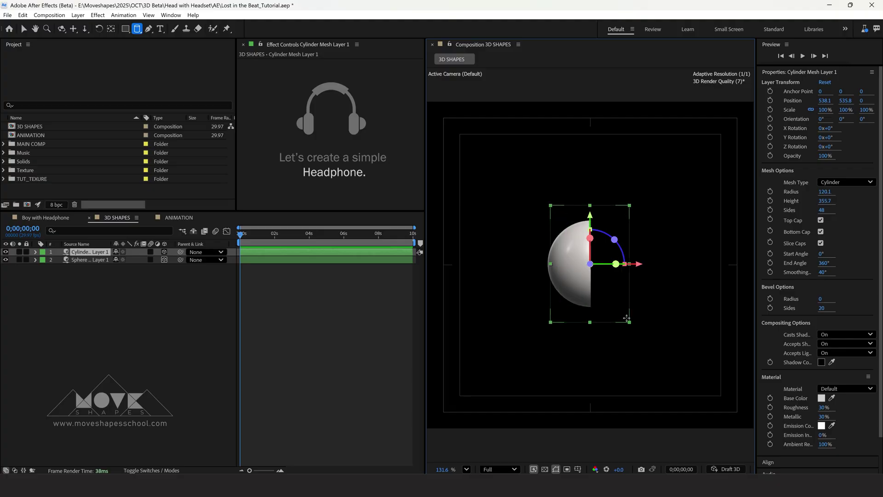
{"action": "key", "text": "v"}
{"action": "left_click_drag", "start_coordinate": [824, 204], "coordinate": [849, 201]}
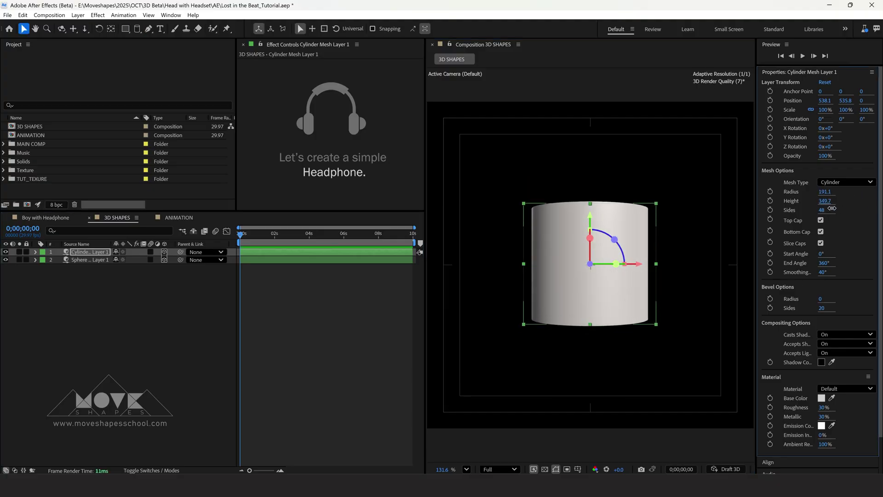
{"action": "key", "text": "r"}
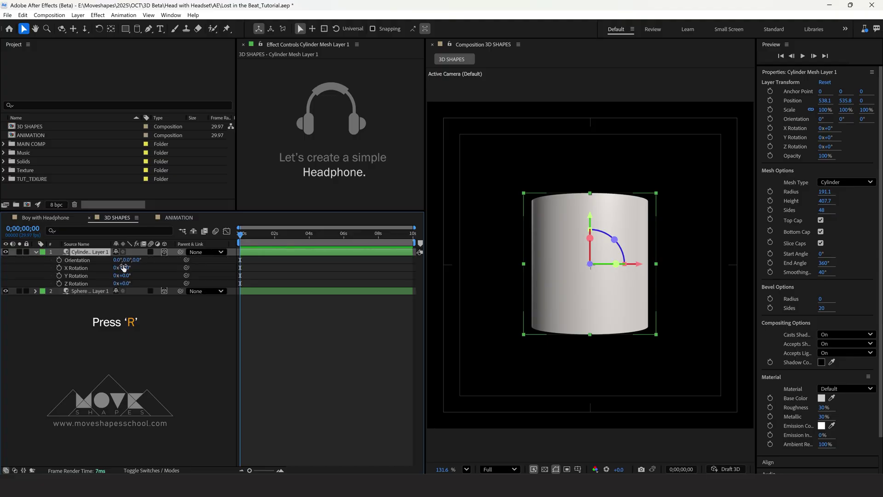
{"action": "left_click_drag", "start_coordinate": [126, 283], "coordinate": [134, 283]}
{"action": "left_click", "coordinate": [133, 281]}
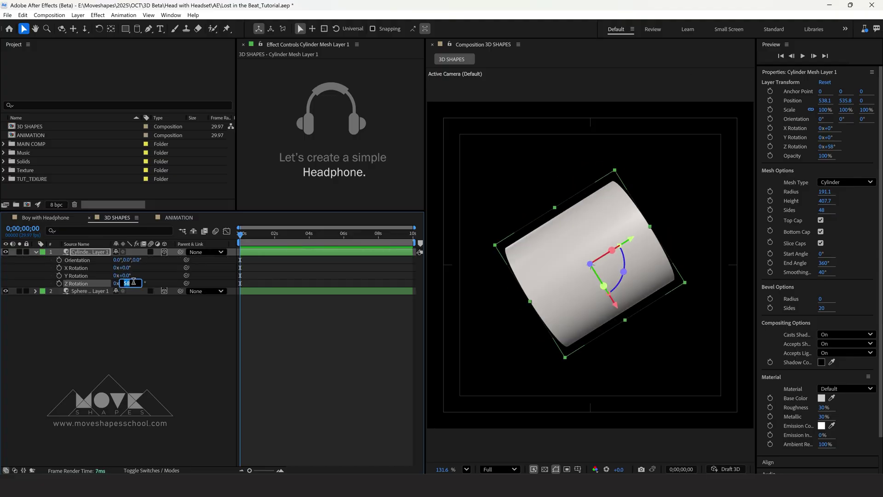
{"action": "type", "text": "90"}
{"action": "key", "text": "Return"}
Flatten the cylinder to height 140.7 with a 27 bevel radius.
{"action": "mouse_move", "coordinate": [794, 200]}
{"action": "left_mouse_down"}
{"action": "mouse_move", "coordinate": [711, 220]}
{"action": "mouse_move", "coordinate": [722, 225]}
{"action": "left_mouse_up"}
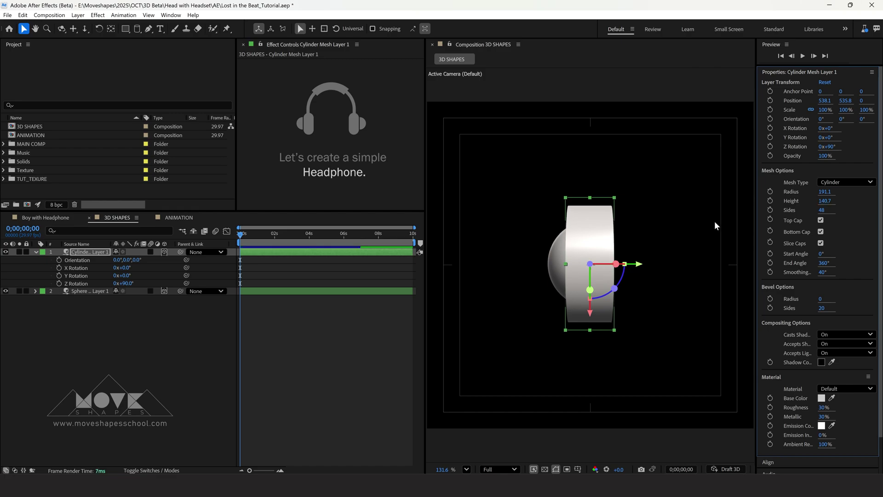
{"action": "left_click_drag", "start_coordinate": [821, 299], "coordinate": [676, 278]}
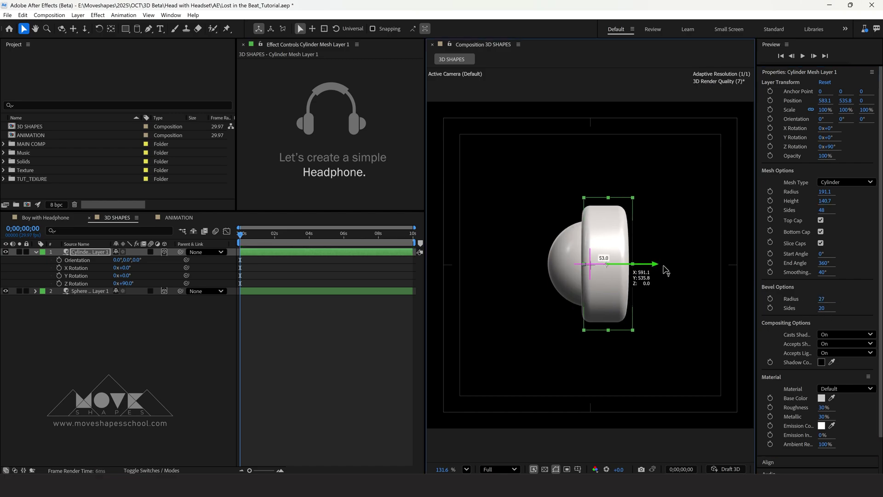
{"action": "left_click_drag", "start_coordinate": [676, 278], "coordinate": [696, 278]}
Shift the cylinder and half sphere left of centre so they sit together.
{"action": "left_click", "coordinate": [360, 342]}
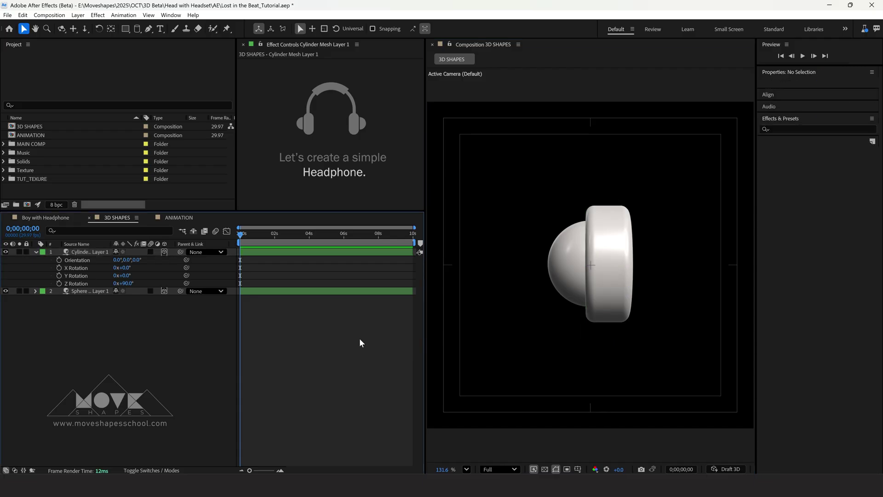
{"action": "left_click", "coordinate": [36, 251]}
{"action": "left_click", "coordinate": [33, 252]}
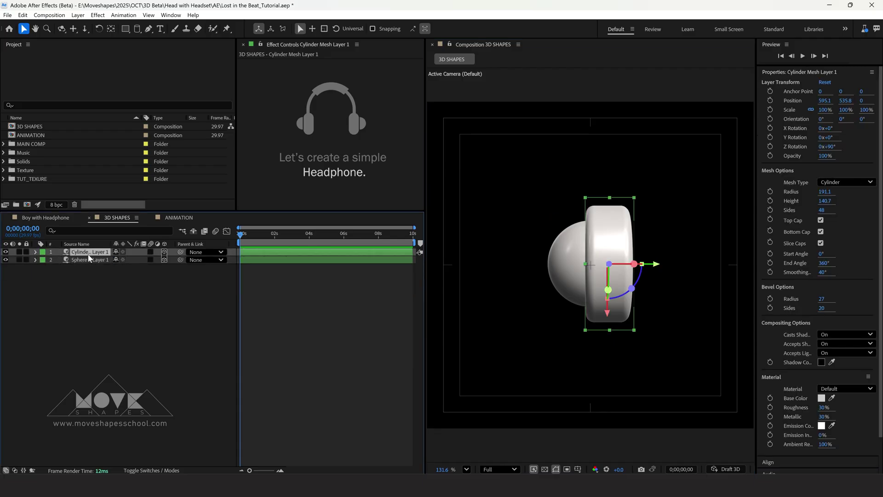
{"action": "left_click_drag", "start_coordinate": [824, 101], "coordinate": [719, 114]}
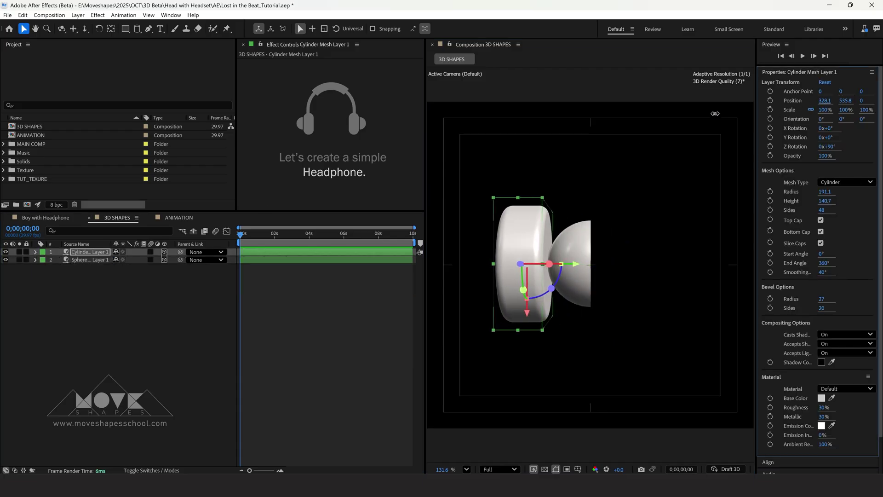
{"action": "key", "text": "ctrl+Down"}
{"action": "mouse_move", "coordinate": [825, 100]}
{"action": "left_mouse_down"}
{"action": "mouse_move", "coordinate": [684, 117]}
{"action": "mouse_move", "coordinate": [339, 325]}
{"action": "left_mouse_up"}
{"action": "left_click", "coordinate": [339, 323]}
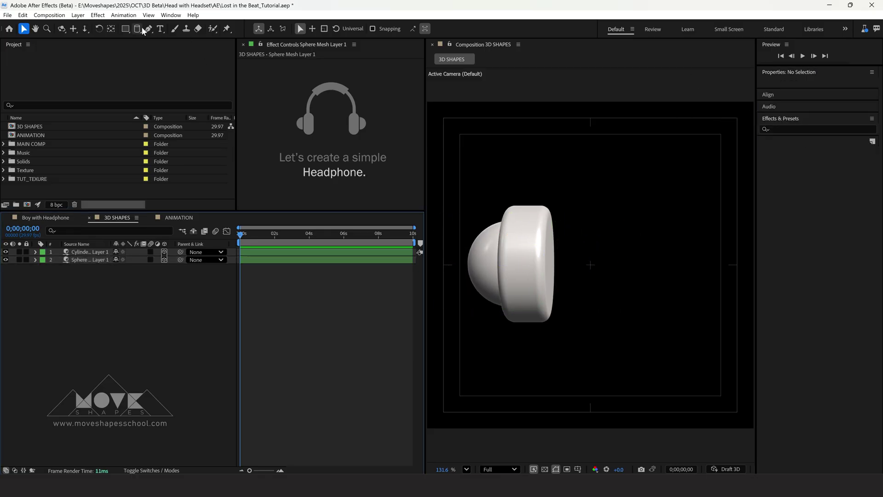
Place a torus, turn it 90° on X, and thicken it with a gap in the ring.
{"action": "left_click_drag", "start_coordinate": [142, 29], "coordinate": [175, 59]}
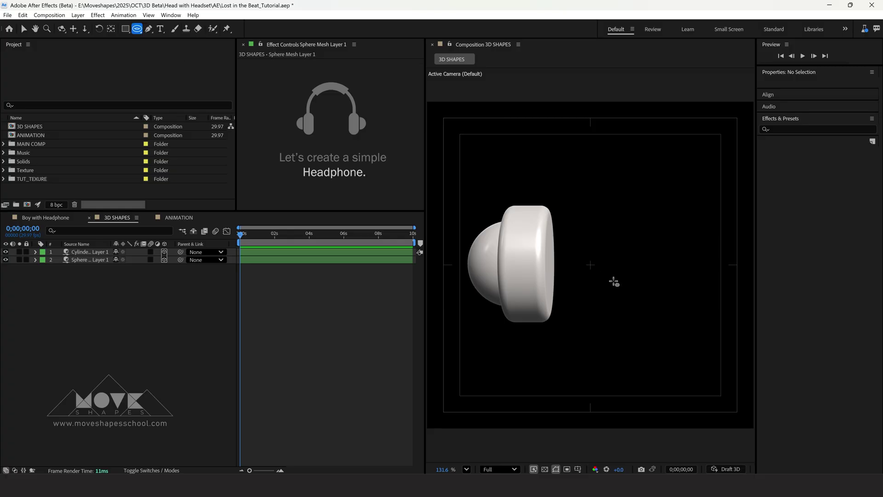
{"action": "left_click", "coordinate": [591, 267]}
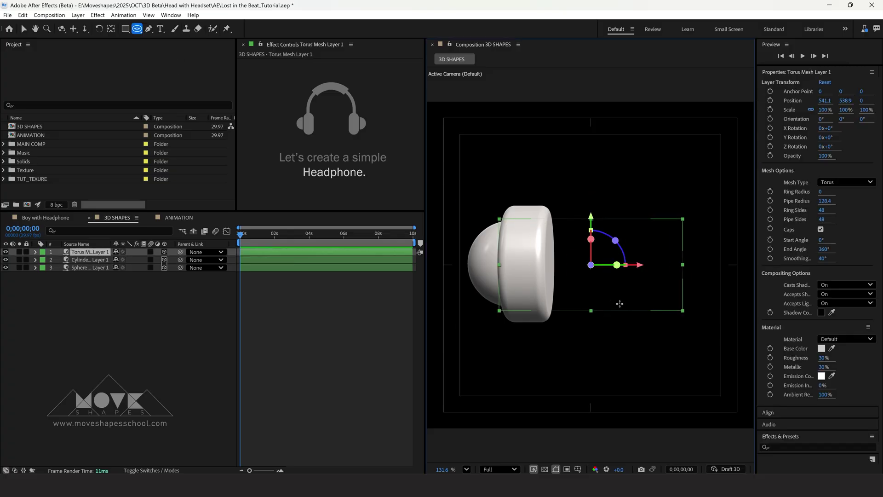
{"action": "left_click", "coordinate": [24, 31]}
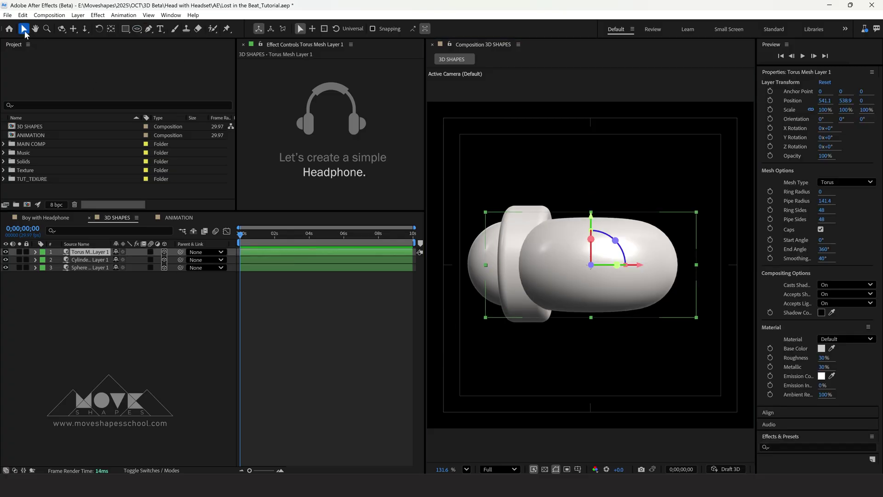
{"action": "key", "text": "r"}
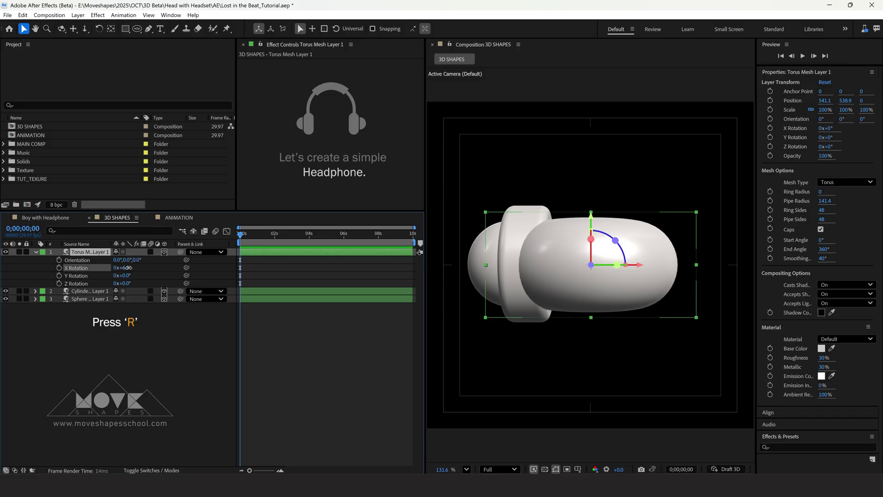
{"action": "mouse_move", "coordinate": [124, 268]}
{"action": "left_mouse_down"}
{"action": "mouse_move", "coordinate": [139, 268]}
{"action": "mouse_move", "coordinate": [131, 271]}
{"action": "left_mouse_up"}
{"action": "type", "text": "90"}
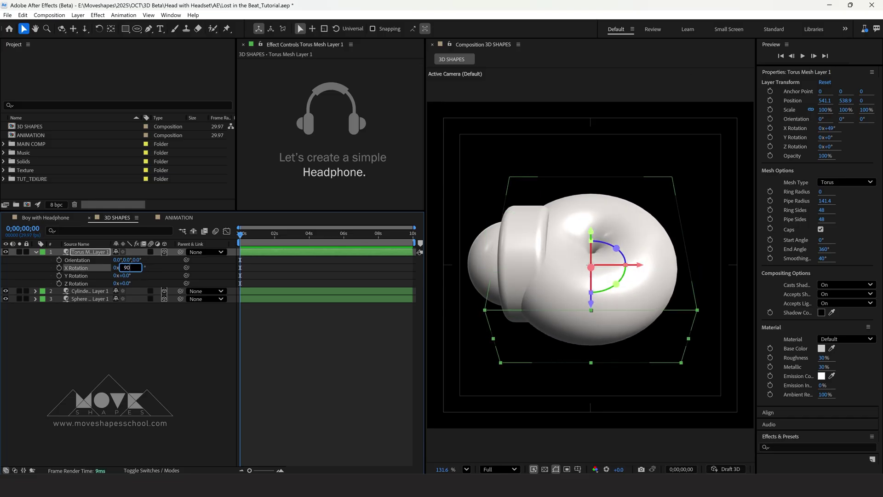
{"action": "key", "text": "Return"}
{"action": "mouse_move", "coordinate": [826, 205]}
{"action": "left_mouse_down"}
{"action": "mouse_move", "coordinate": [829, 214]}
{"action": "mouse_move", "coordinate": [873, 195]}
{"action": "mouse_move", "coordinate": [750, 208]}
{"action": "mouse_move", "coordinate": [782, 209]}
{"action": "mouse_move", "coordinate": [818, 192]}
{"action": "left_mouse_up"}
{"action": "left_click_drag", "start_coordinate": [824, 249], "coordinate": [743, 254]}
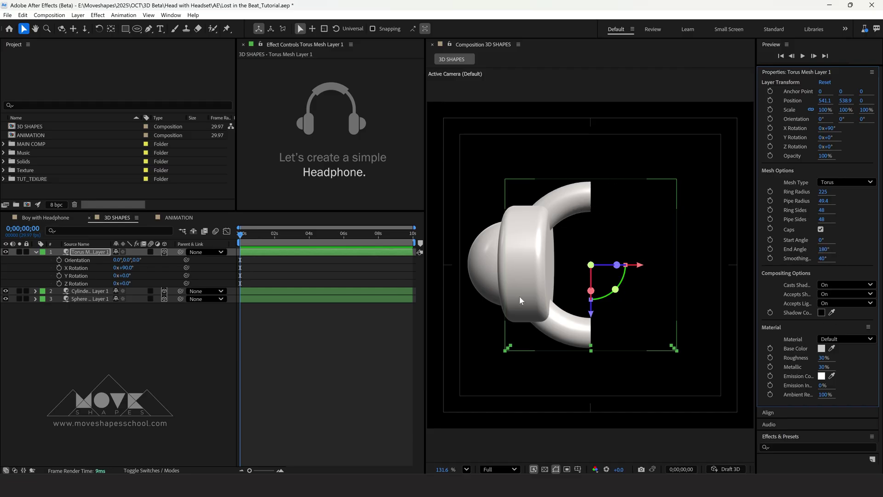
Turn the torus 90° on Y, raise it above the ear cup, and thin its pipe to about 30.
{"action": "mouse_move", "coordinate": [123, 276]}
{"action": "left_mouse_down"}
{"action": "mouse_move", "coordinate": [150, 274]}
{"action": "mouse_move", "coordinate": [127, 275]}
{"action": "left_mouse_up"}
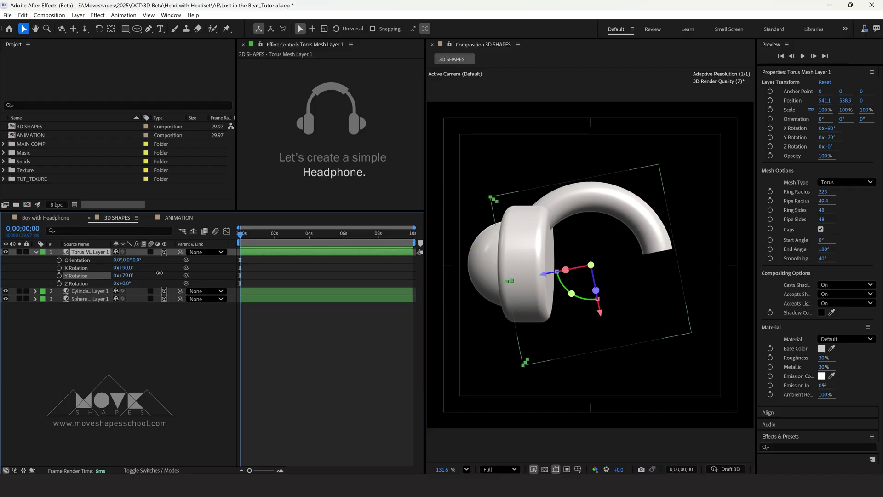
{"action": "type", "text": "90"}
{"action": "key", "text": "Return"}
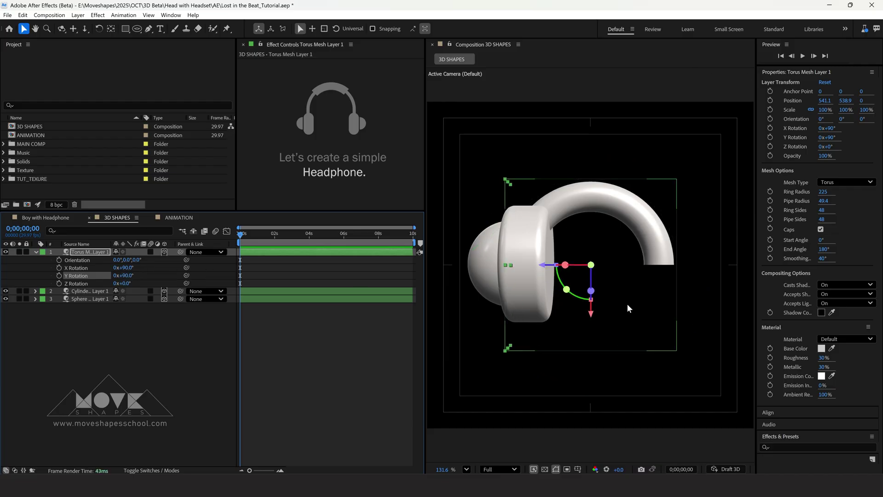
{"action": "mouse_move", "coordinate": [593, 319]}
{"action": "left_mouse_down"}
{"action": "mouse_move", "coordinate": [604, 257]}
{"action": "mouse_move", "coordinate": [606, 265]}
{"action": "left_mouse_up"}
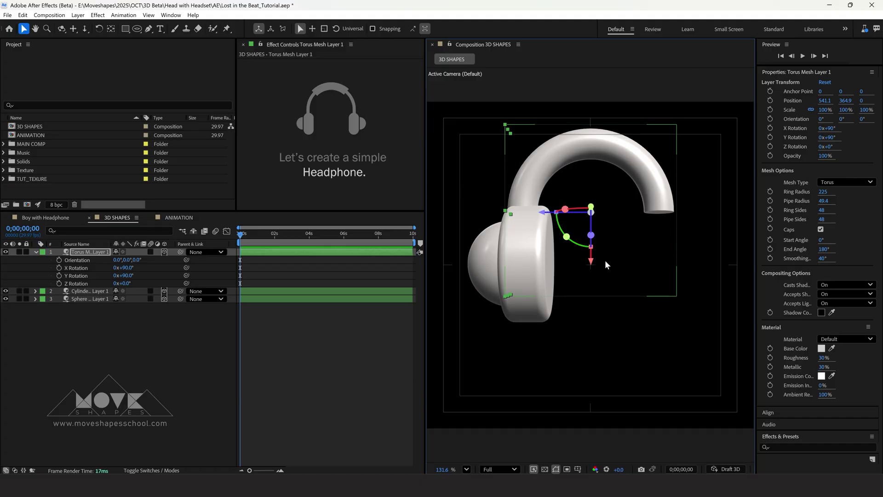
{"action": "left_click_drag", "start_coordinate": [824, 201], "coordinate": [816, 201]}
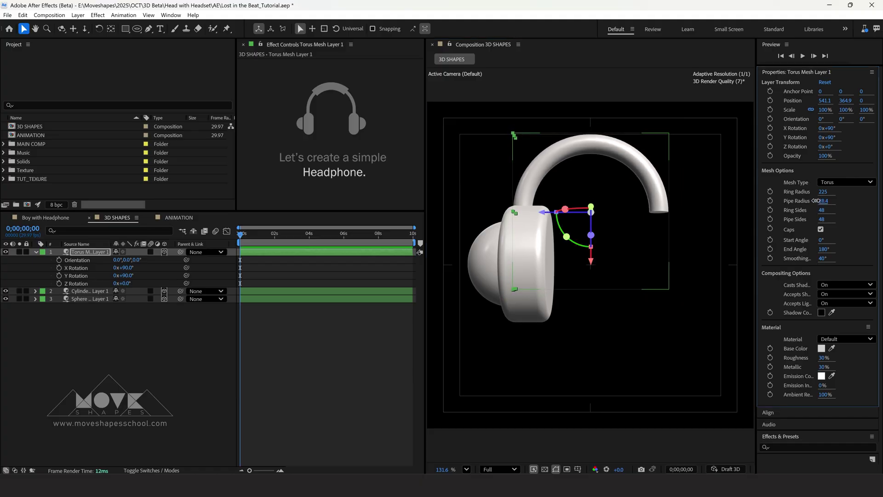
{"action": "left_click", "coordinate": [275, 373]}
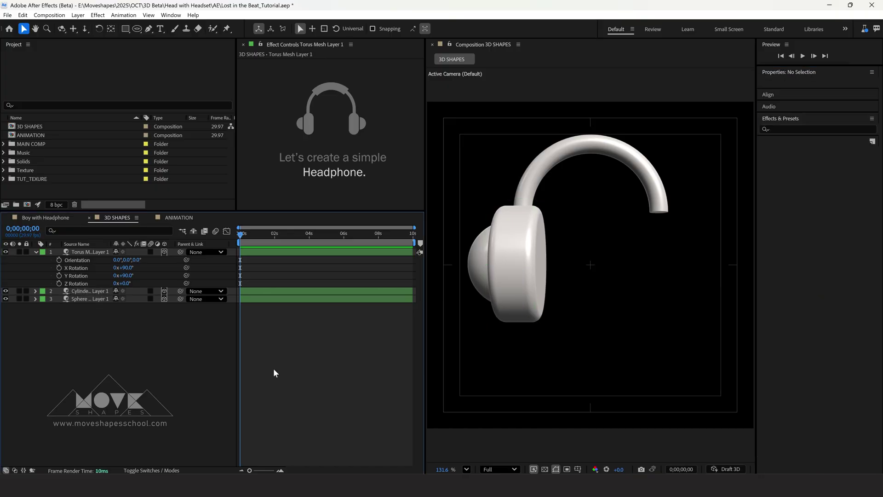
Duplicate the torus with Pipe Radius 46.4, End Angle 76° and Y Rotation 139°.
{"action": "left_click", "coordinate": [35, 253]}
{"action": "left_click", "coordinate": [79, 253]}
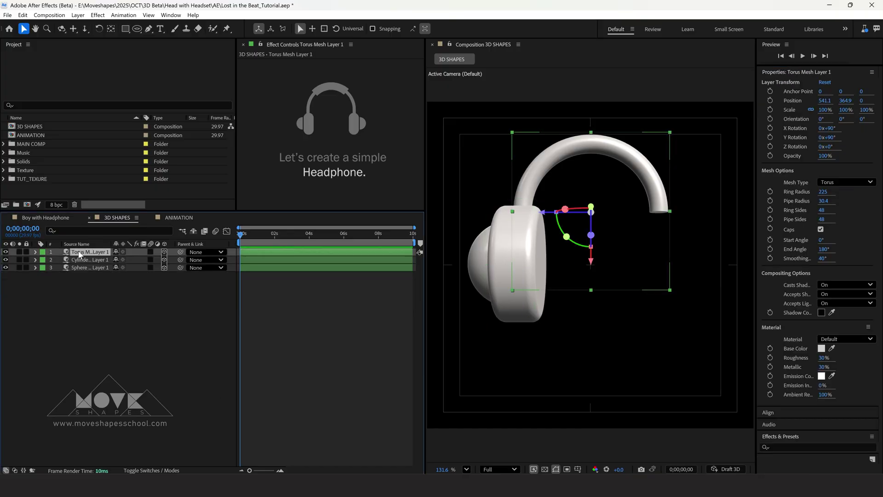
{"action": "key", "text": "ctrl+d"}
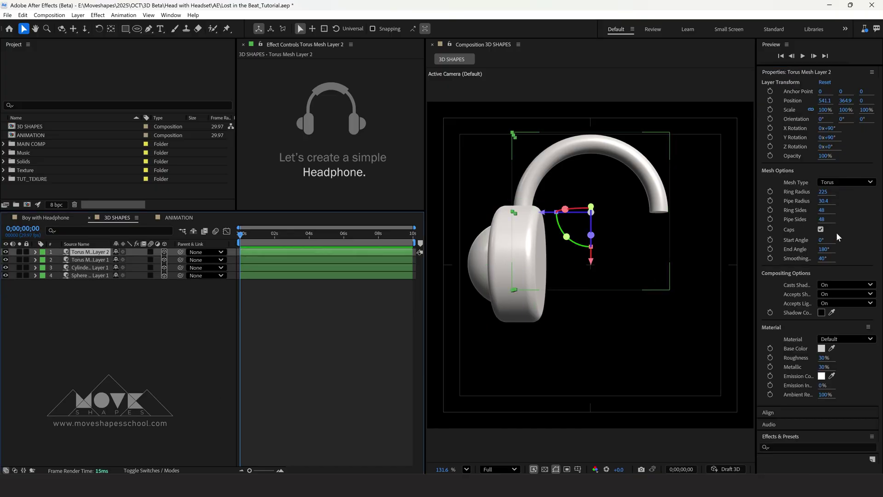
{"action": "left_click_drag", "start_coordinate": [824, 201], "coordinate": [831, 201]}
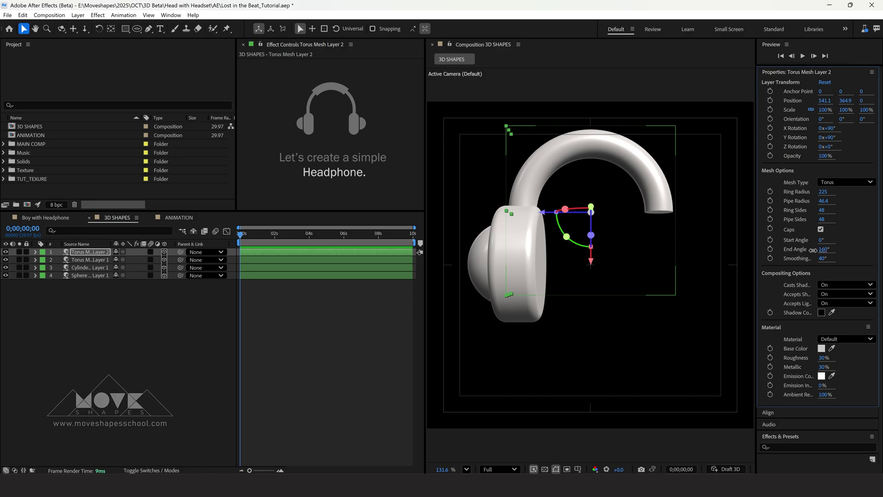
{"action": "left_click_drag", "start_coordinate": [823, 248], "coordinate": [778, 253]}
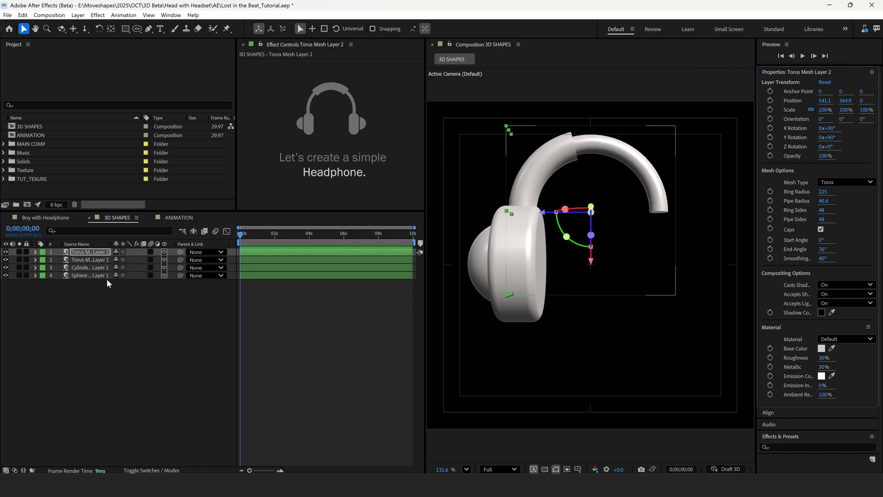
{"action": "key", "text": "r"}
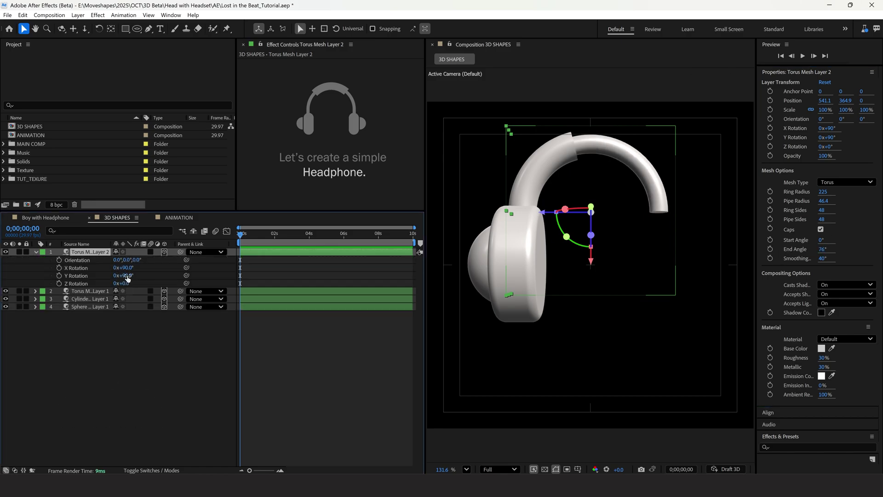
{"action": "left_click_drag", "start_coordinate": [127, 276], "coordinate": [146, 272]}
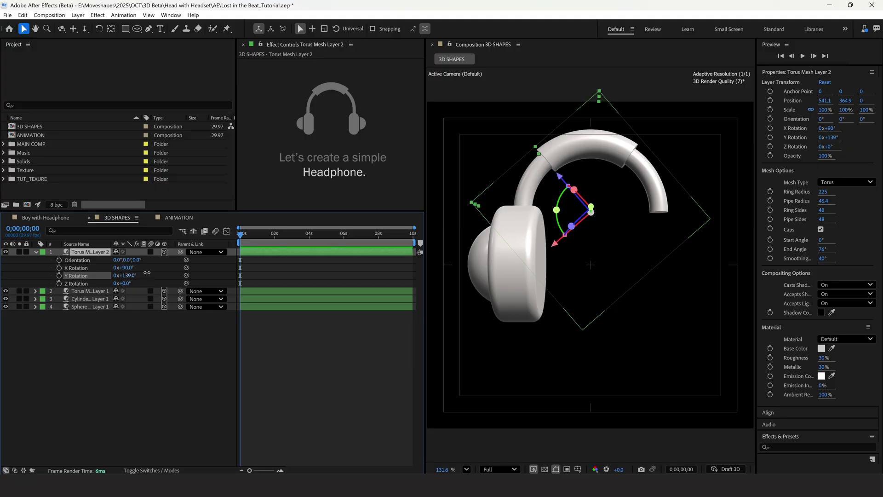
Shrink the cylinder radius to 154.1 and the sphere radius to 117.1.
{"action": "left_click", "coordinate": [286, 355]}
{"action": "left_click", "coordinate": [530, 269]}
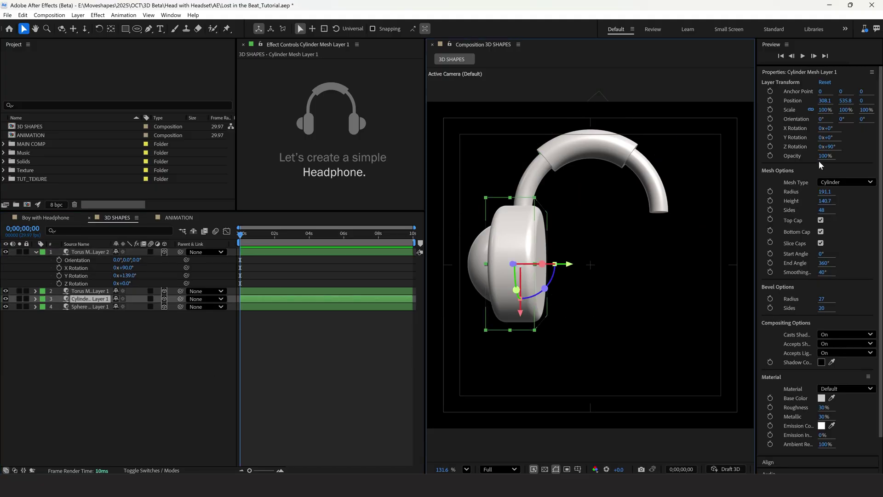
{"action": "left_click_drag", "start_coordinate": [824, 192], "coordinate": [811, 195]}
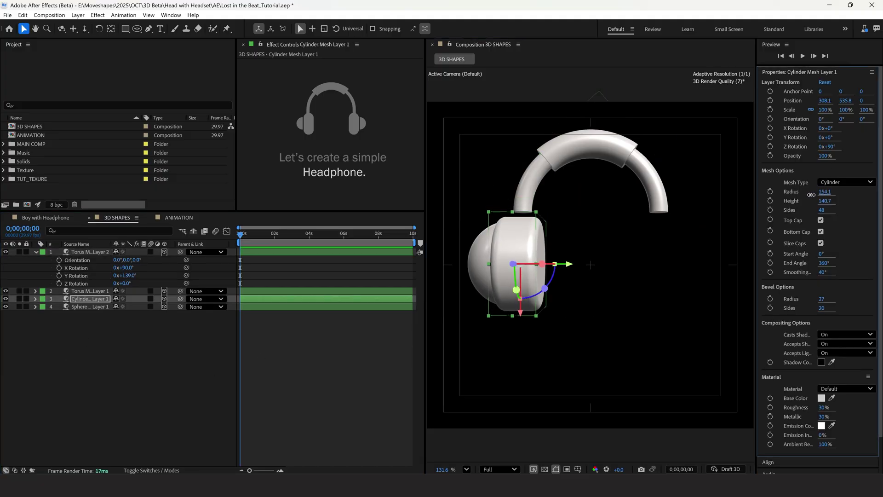
{"action": "left_click", "coordinate": [99, 307]}
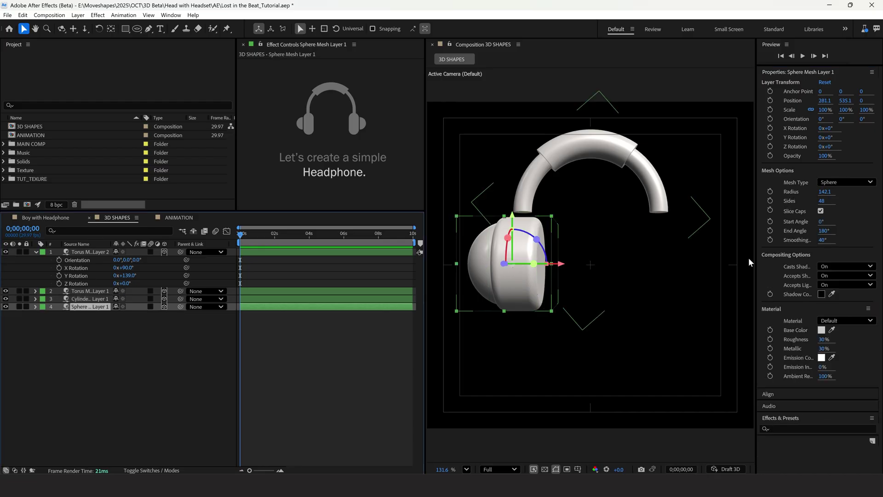
{"action": "left_click_drag", "start_coordinate": [824, 191], "coordinate": [815, 195]}
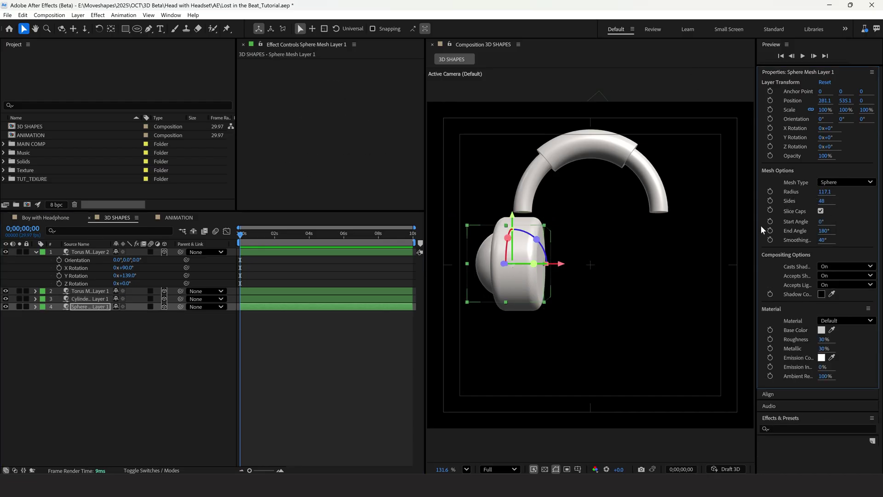
In Top view, move the sphere left flush against the cylinder, then return to Active Camera.
{"action": "left_click", "coordinate": [362, 402]}
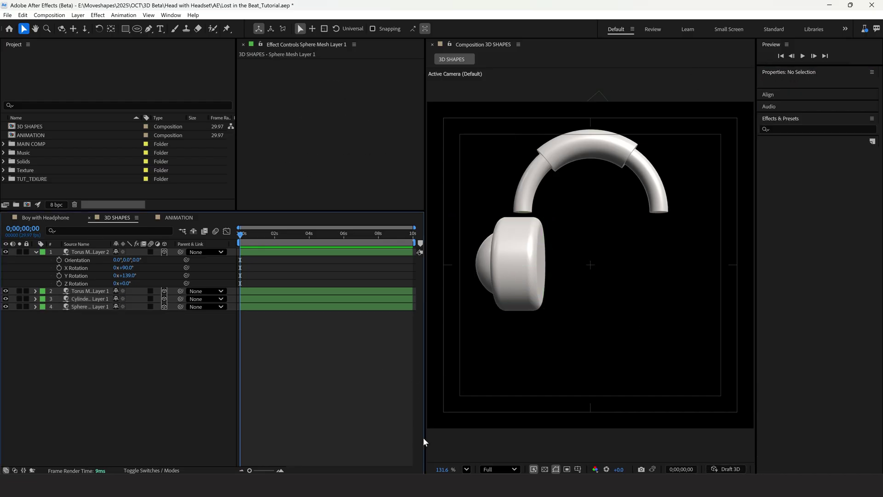
{"action": "left_click_drag", "start_coordinate": [423, 438], "coordinate": [272, 426]}
{"action": "left_click", "coordinate": [721, 469]}
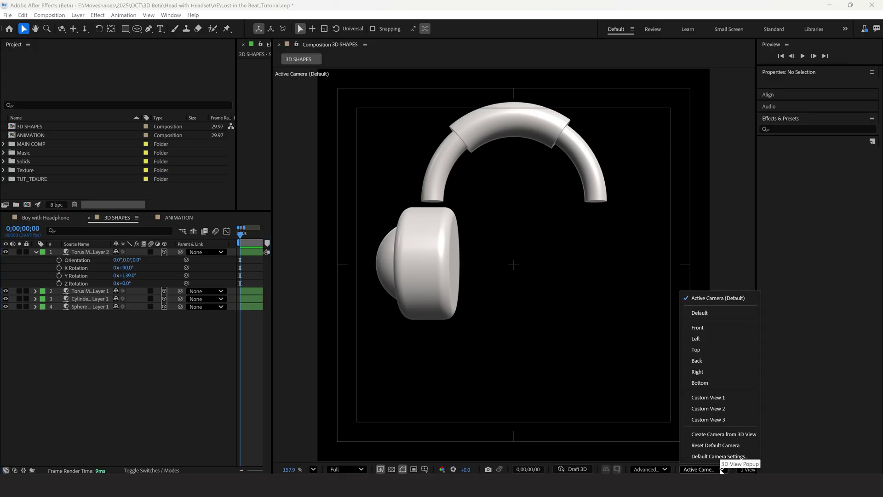
{"action": "left_click", "coordinate": [706, 350]}
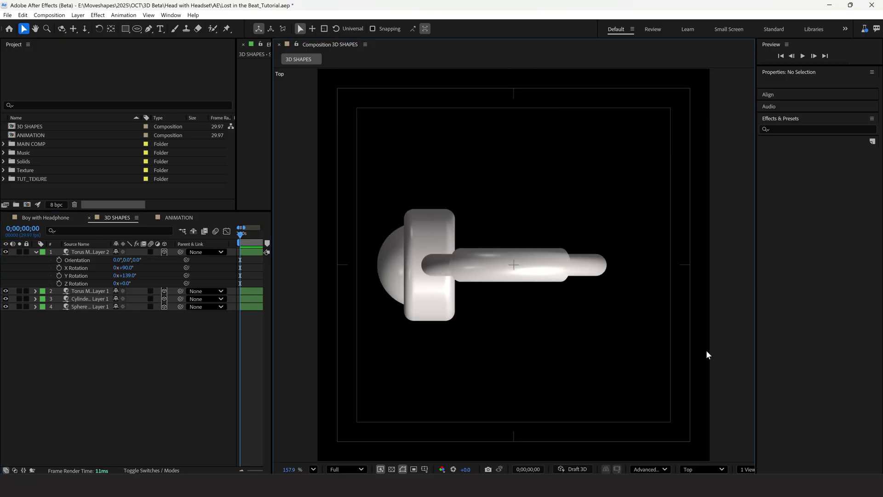
{"action": "left_click", "coordinate": [395, 286]}
{"action": "left_click", "coordinate": [384, 288]}
{"action": "left_click_drag", "start_coordinate": [466, 265], "coordinate": [454, 270]}
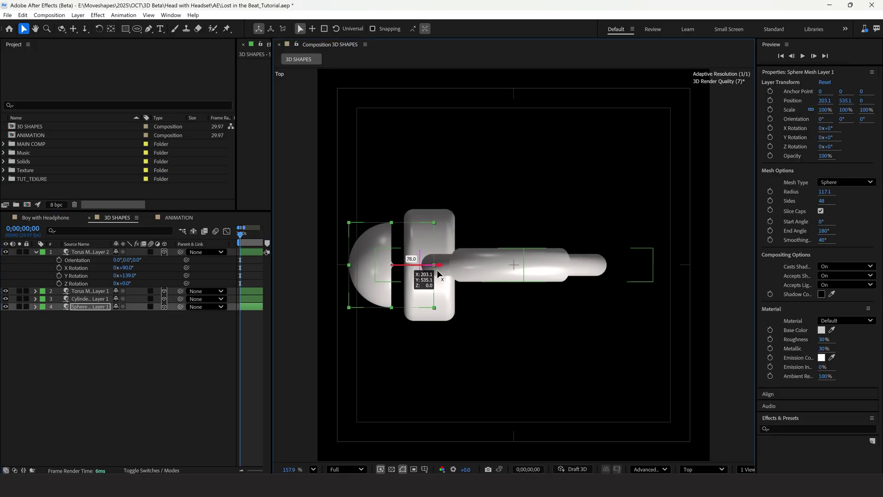
{"action": "left_click", "coordinate": [154, 390]}
{"action": "left_click", "coordinate": [36, 252]}
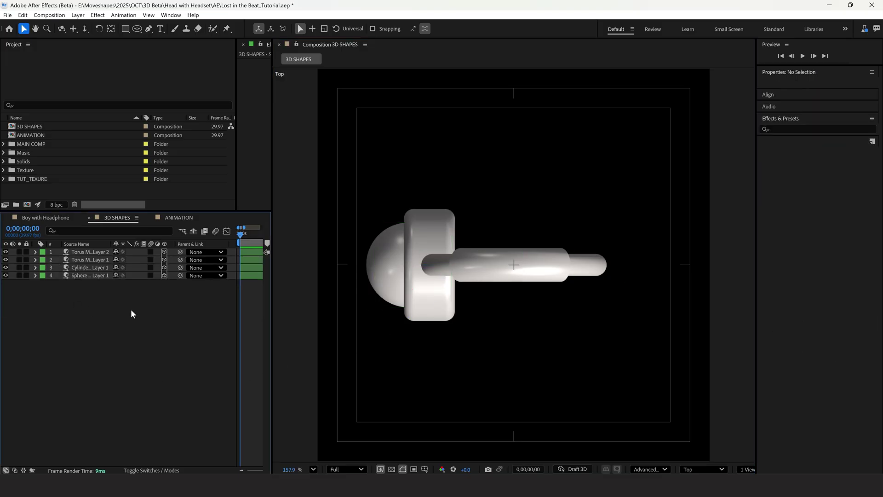
{"action": "left_click", "coordinate": [694, 469]}
{"action": "left_click", "coordinate": [721, 294]}
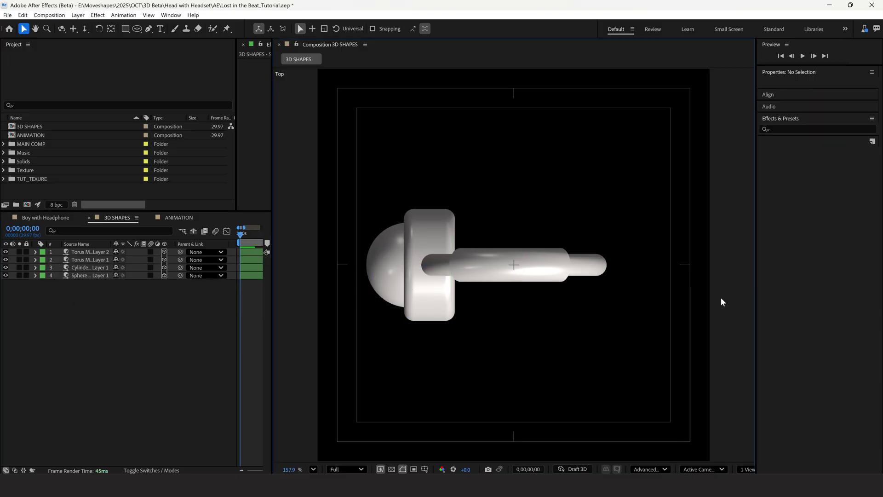
Set the headband torus to End Angle 195° and Y Rotation 83°, then select the earcup layers.
{"action": "left_click", "coordinate": [87, 260]}
{"action": "left_click", "coordinate": [826, 249]}
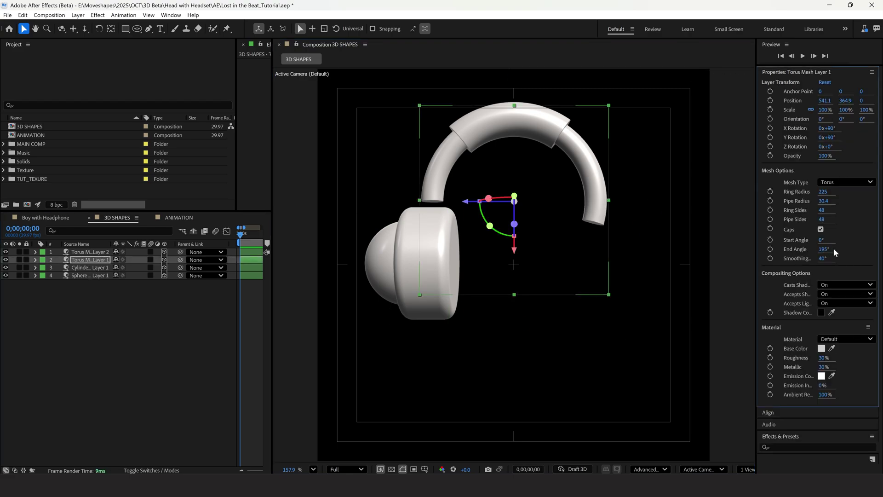
{"action": "left_click", "coordinate": [99, 262]}
{"action": "key", "text": "r"}
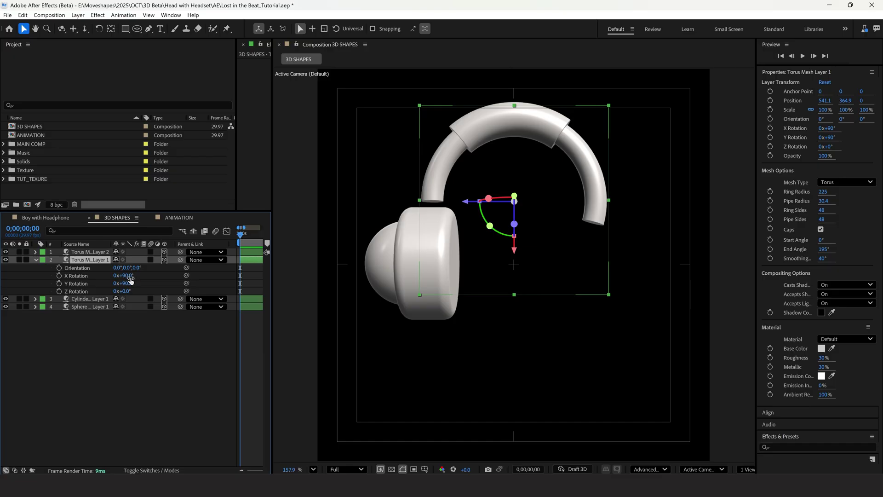
{"action": "left_click_drag", "start_coordinate": [128, 285], "coordinate": [124, 284]}
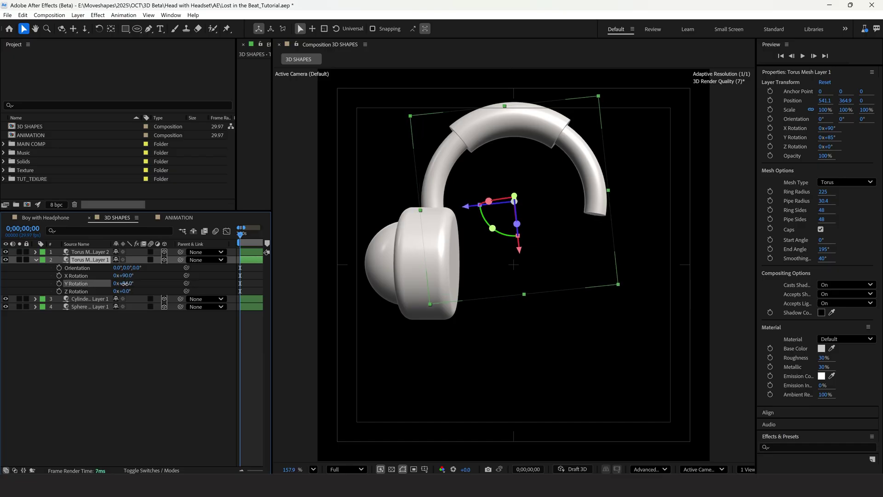
{"action": "left_click", "coordinate": [141, 368]}
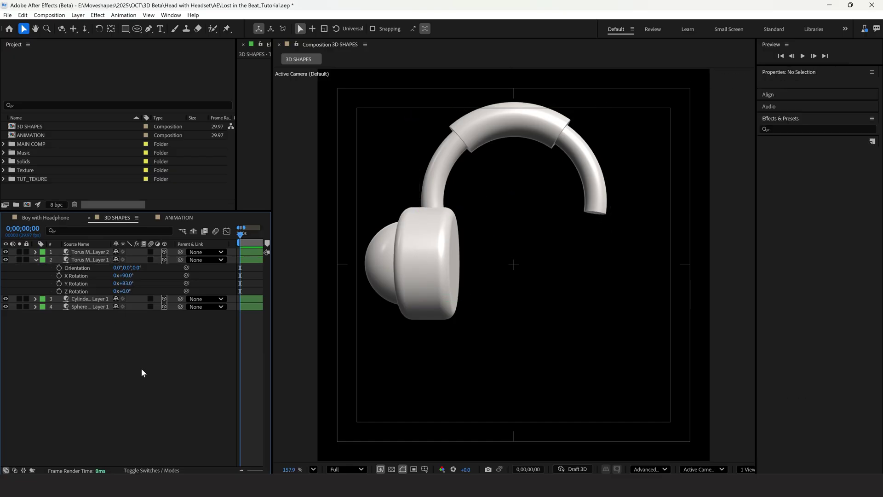
{"action": "left_click", "coordinate": [51, 265]}
{"action": "key", "text": "r"}
{"action": "left_click", "coordinate": [73, 311]}
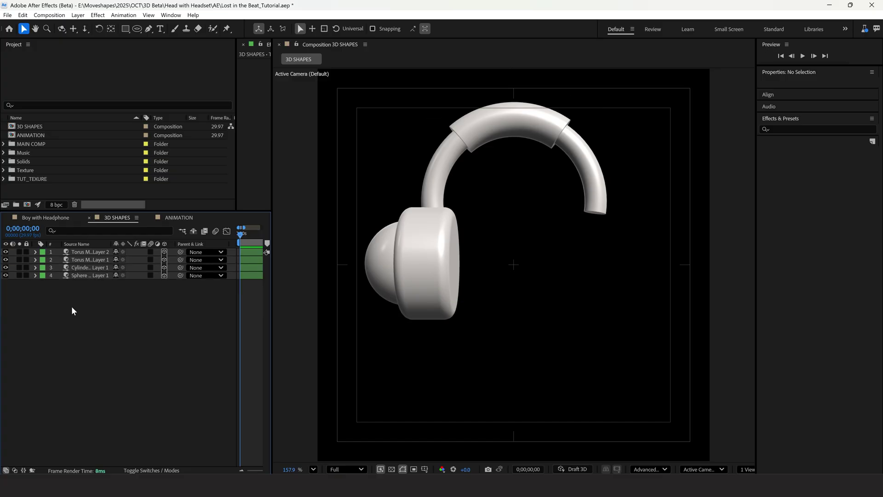
{"action": "left_click", "coordinate": [97, 267]}
{"action": "left_click", "coordinate": [97, 275], "text": "shift"}
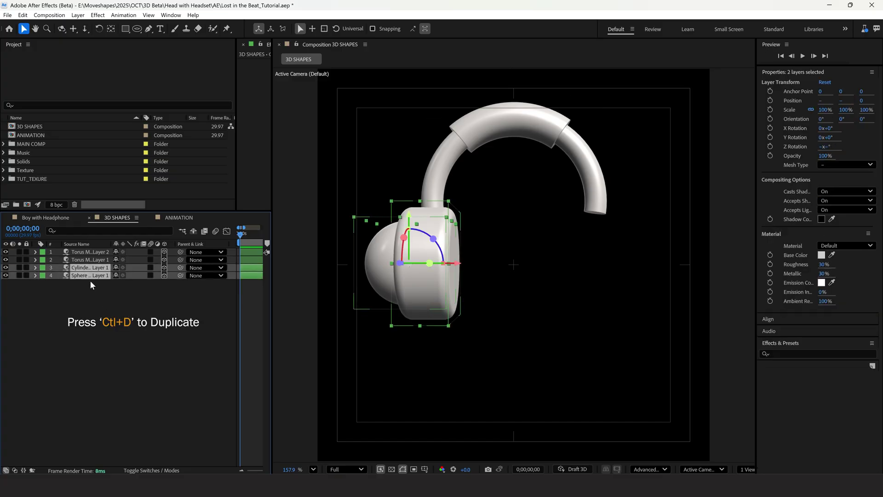
Duplicate the cylinder and sphere earcup layers and label the copies Yellow.
{"action": "key", "text": "ctrl+d"}
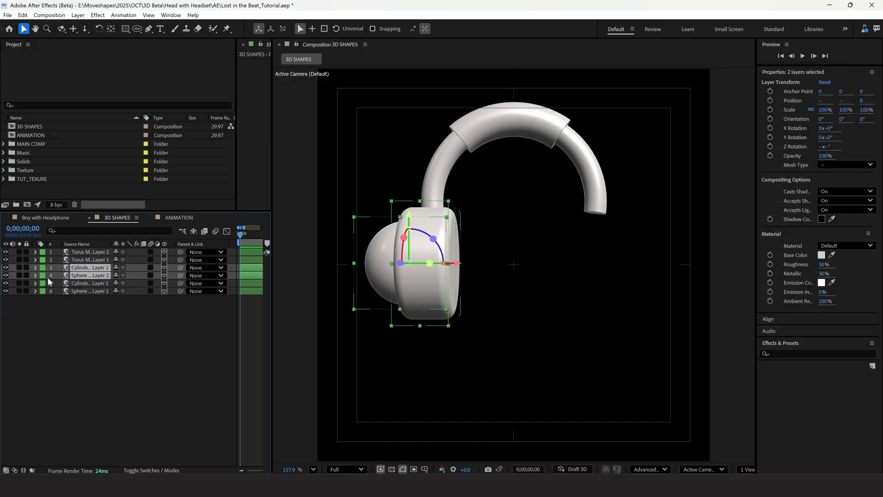
{"action": "left_click", "coordinate": [42, 275]}
{"action": "left_click", "coordinate": [69, 320]}
{"action": "left_click", "coordinate": [128, 330]}
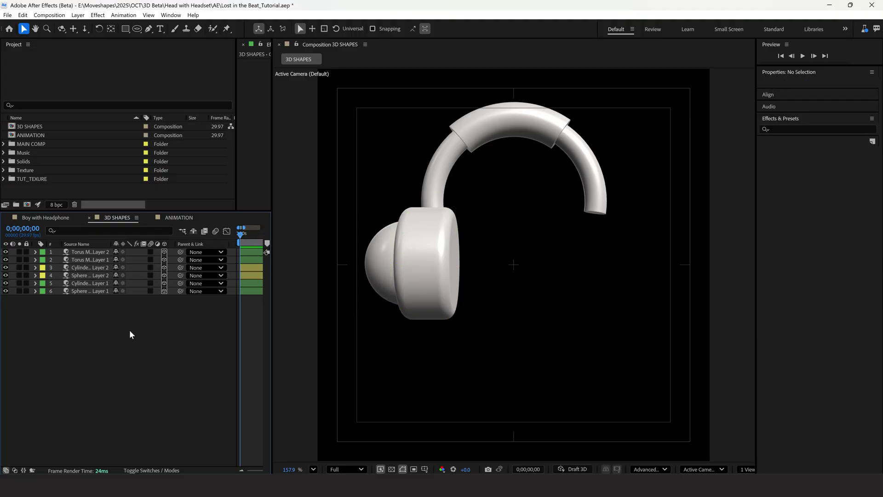
Add a new Null object and parent the duplicated earcup layers to Null 11.
{"action": "right_click", "coordinate": [196, 364]}
{"action": "mouse_move", "coordinate": [276, 257]}
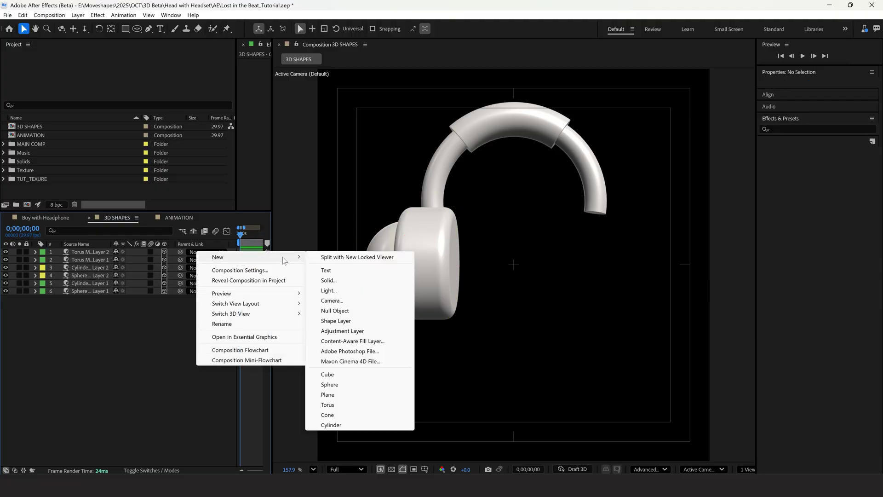
{"action": "left_click", "coordinate": [348, 311]}
{"action": "left_click", "coordinate": [80, 276]}
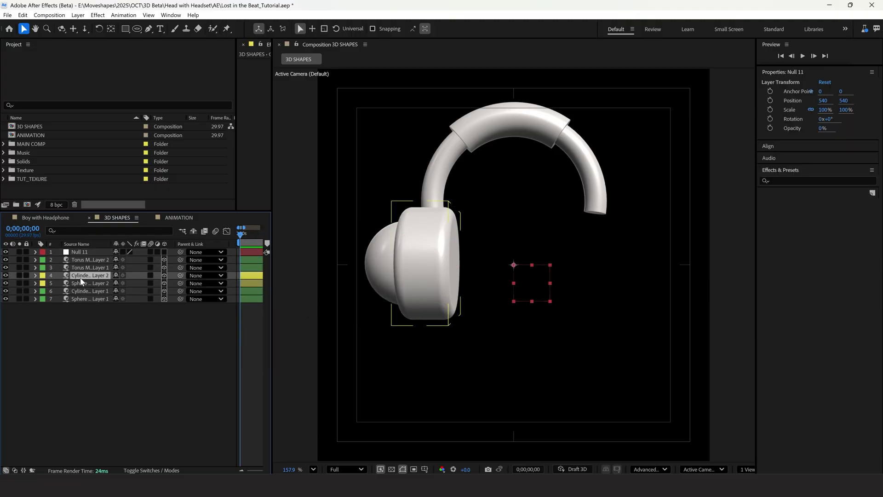
{"action": "left_click", "coordinate": [88, 283], "text": "ctrl"}
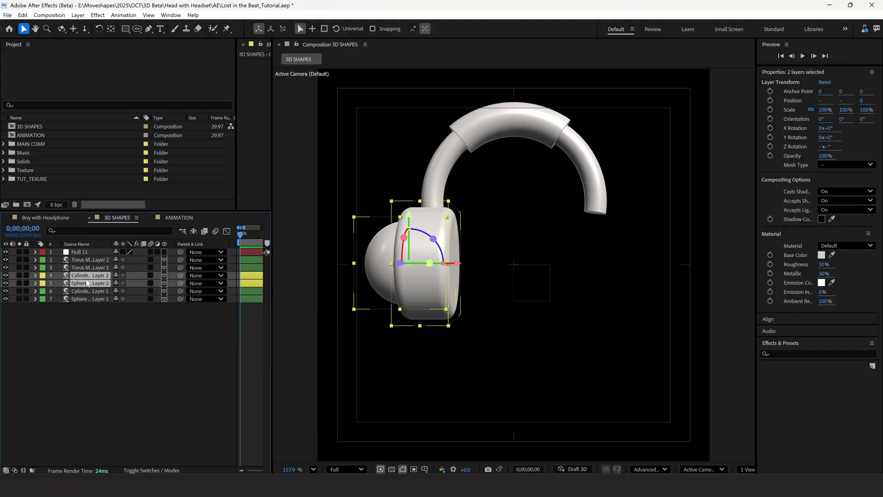
{"action": "left_click_drag", "start_coordinate": [107, 256], "coordinate": [91, 254]}
Flip Null 11 horizontally to mirror the earcup, then delete the null.
{"action": "right_click", "coordinate": [92, 256]}
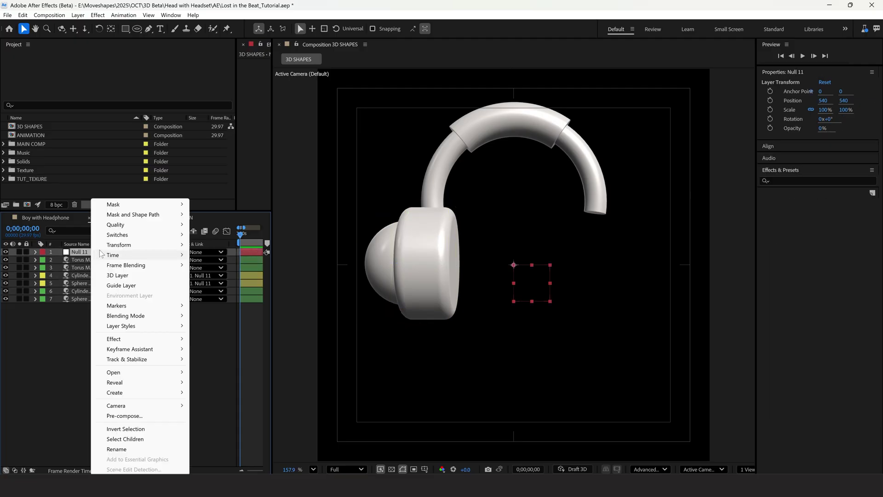
{"action": "mouse_move", "coordinate": [138, 245]}
{"action": "left_click", "coordinate": [243, 321]}
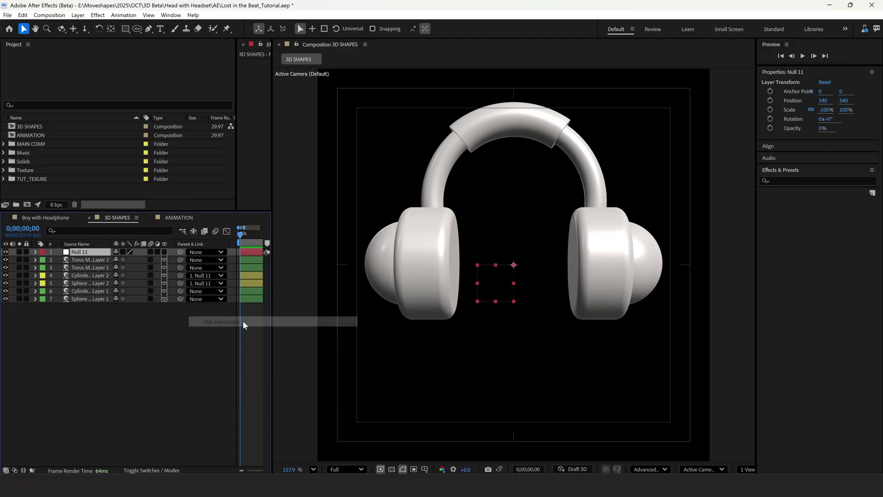
{"action": "left_click", "coordinate": [155, 371]}
{"action": "left_click", "coordinate": [89, 254]}
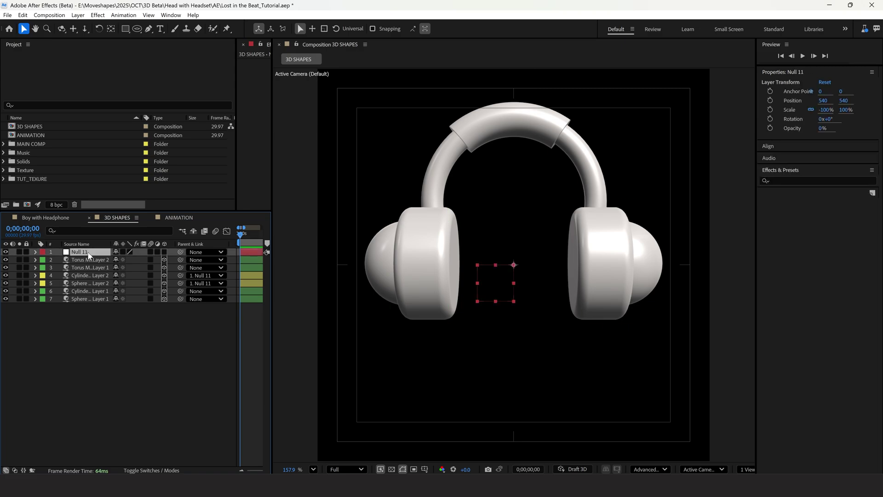
{"action": "key", "text": "Delete"}
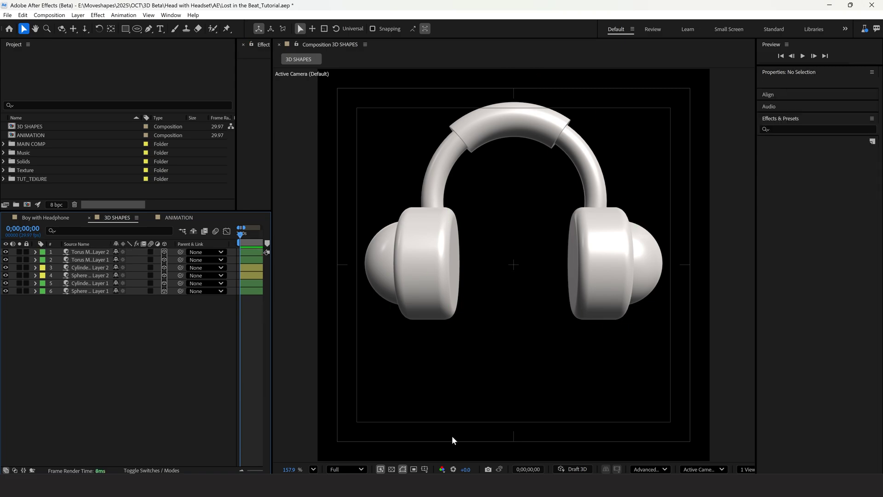
Check the headphones from the Right view, return to Active Camera, and open the ANIMATION composition.
{"action": "left_click", "coordinate": [697, 470]}
{"action": "left_click", "coordinate": [706, 369]}
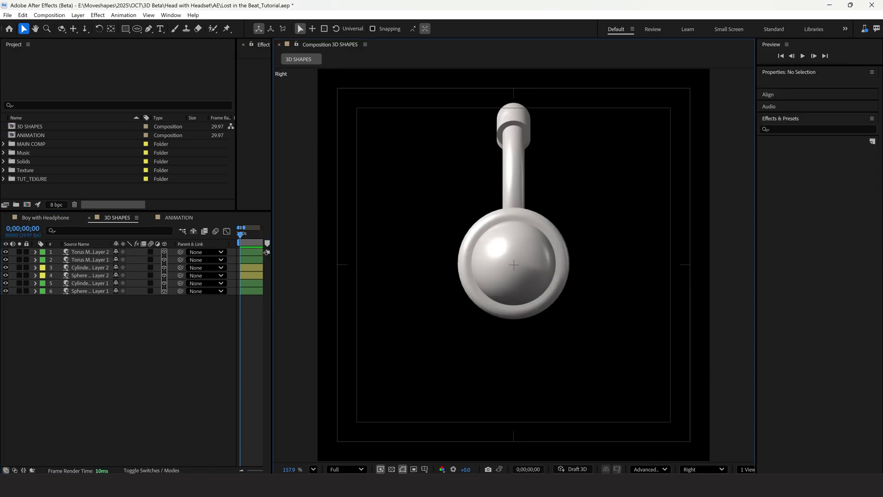
{"action": "left_click", "coordinate": [704, 300]}
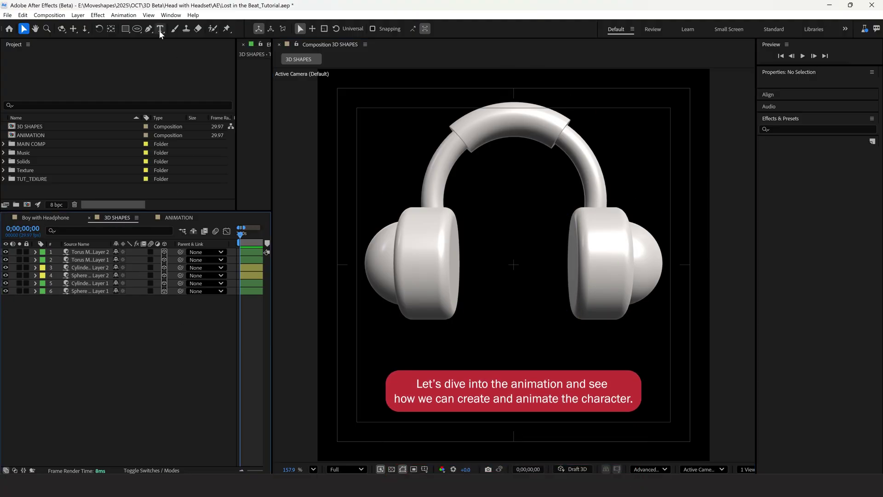
{"action": "left_click_drag", "start_coordinate": [137, 29], "coordinate": [152, 31]}
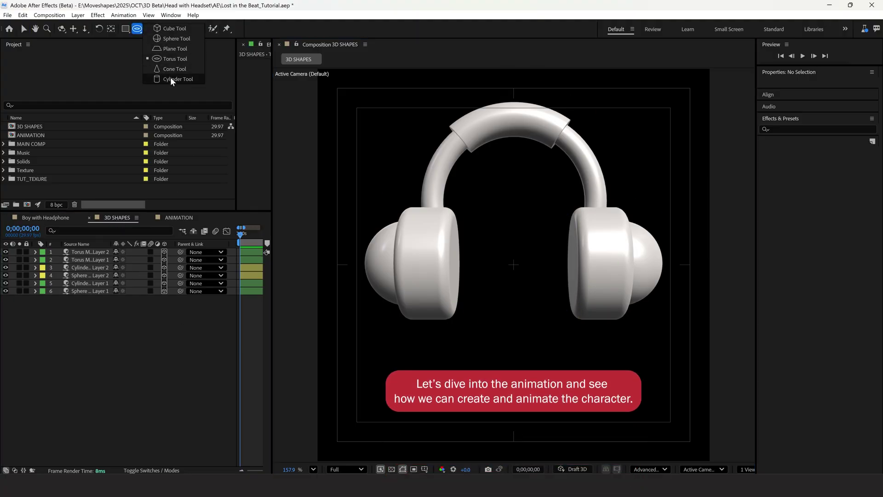
{"action": "left_click", "coordinate": [160, 324]}
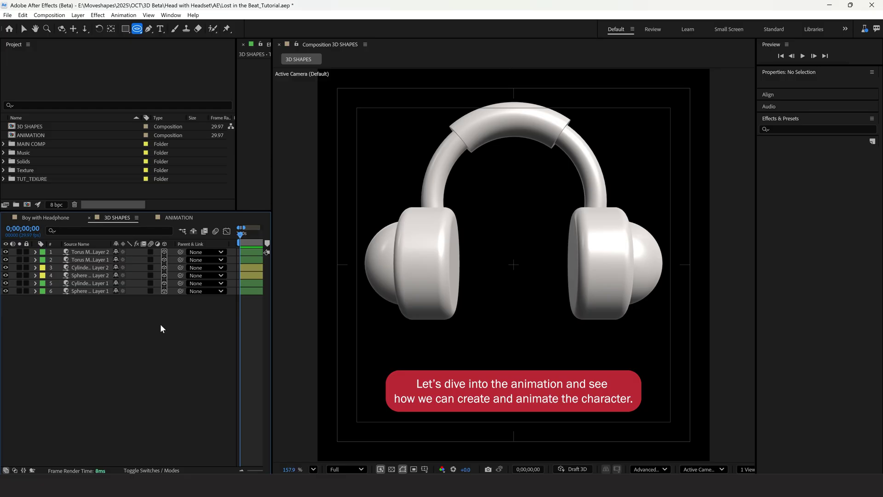
{"action": "left_click", "coordinate": [182, 216]}
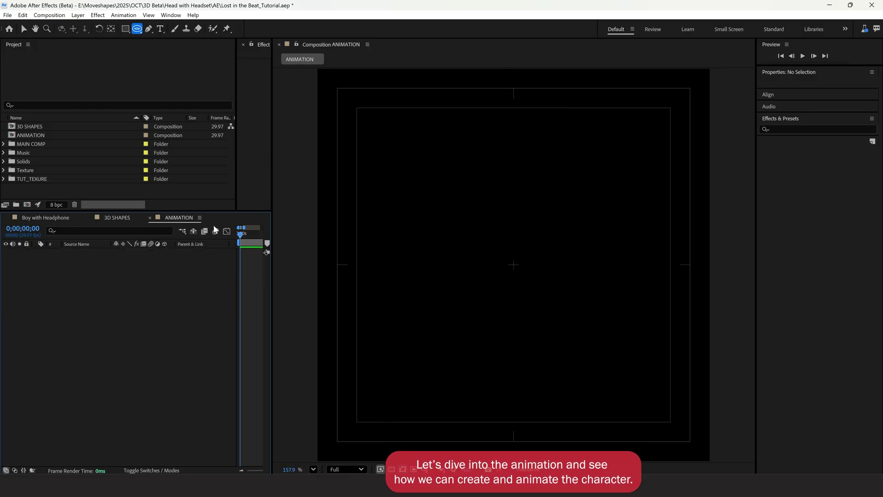
Widen the panels and add a sphere head raised up in the frame.
{"action": "left_click_drag", "start_coordinate": [273, 234], "coordinate": [443, 245]}
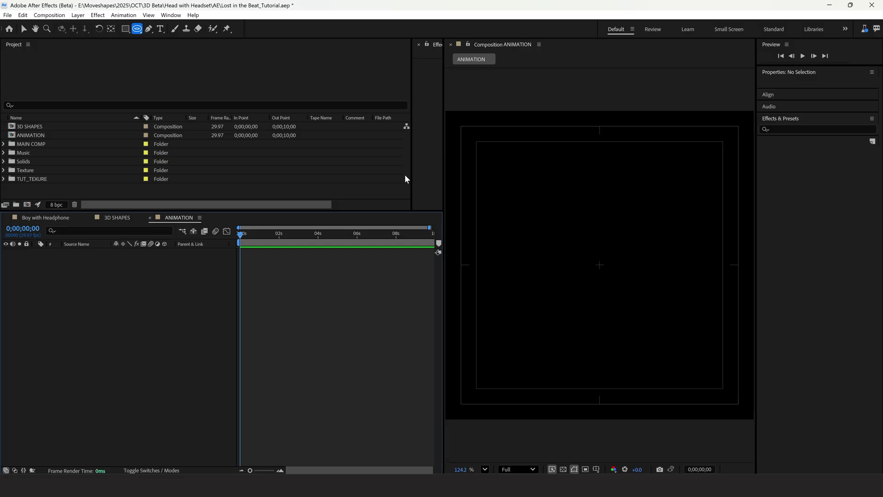
{"action": "left_click_drag", "start_coordinate": [412, 176], "coordinate": [244, 179]}
{"action": "left_click_drag", "start_coordinate": [239, 179], "coordinate": [236, 179]}
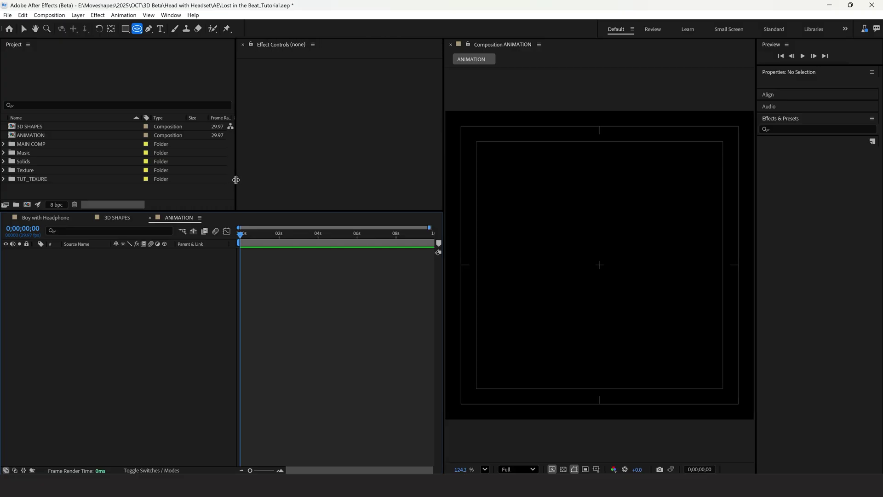
{"action": "left_click", "coordinate": [137, 29]}
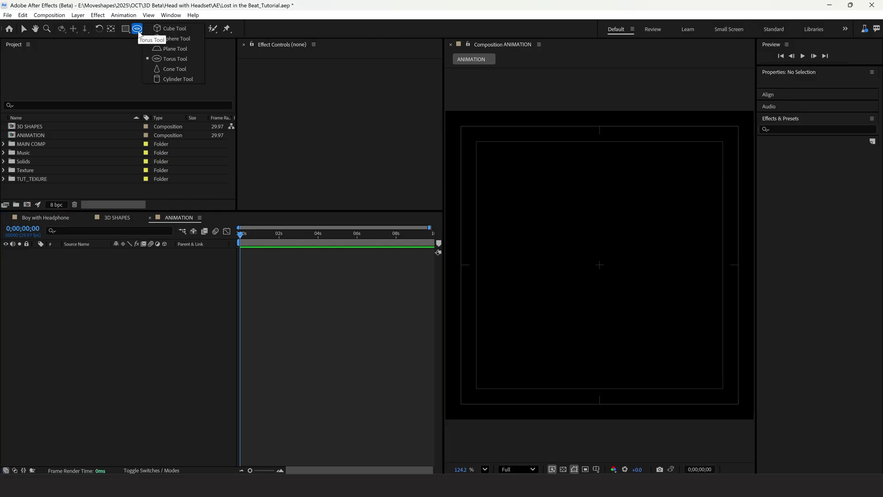
{"action": "left_click", "coordinate": [174, 39]}
{"action": "left_click", "coordinate": [600, 267]}
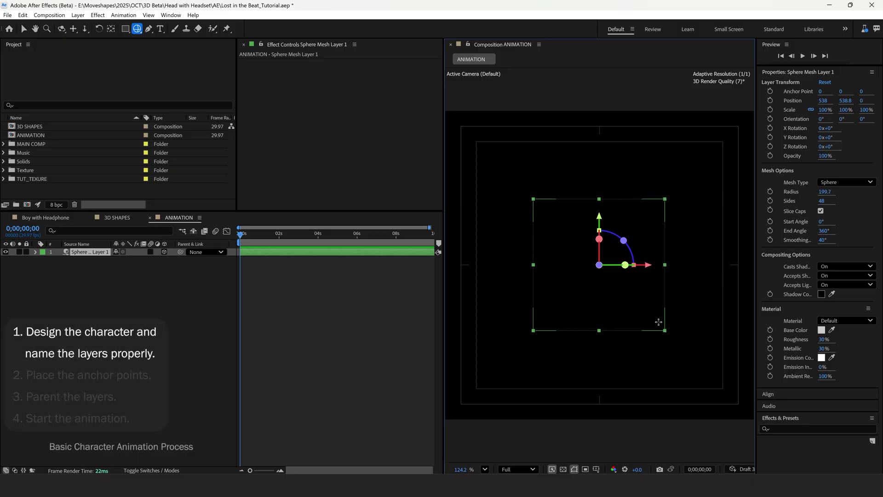
{"action": "left_click_drag", "start_coordinate": [849, 104], "coordinate": [810, 104]}
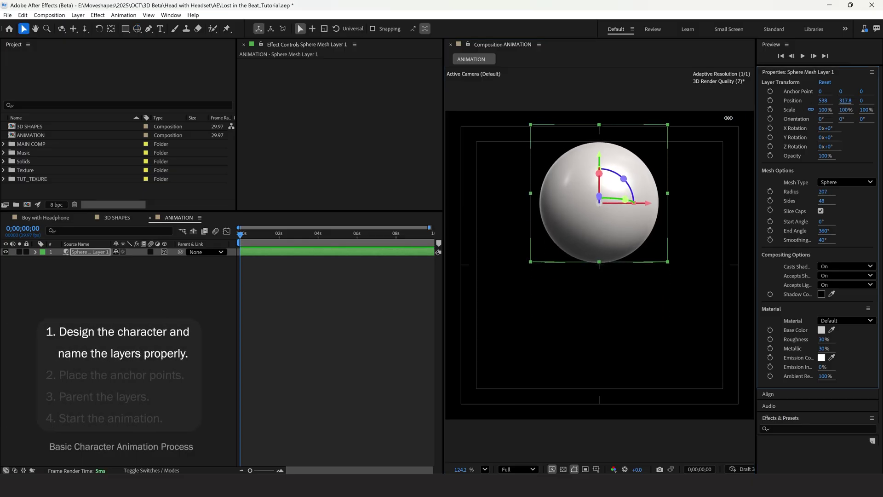
{"action": "left_click", "coordinate": [138, 345]}
Add a cone neck under the sphere, raise it, and set radii to 66.5 top and 93 bottom.
{"action": "left_click", "coordinate": [137, 32]}
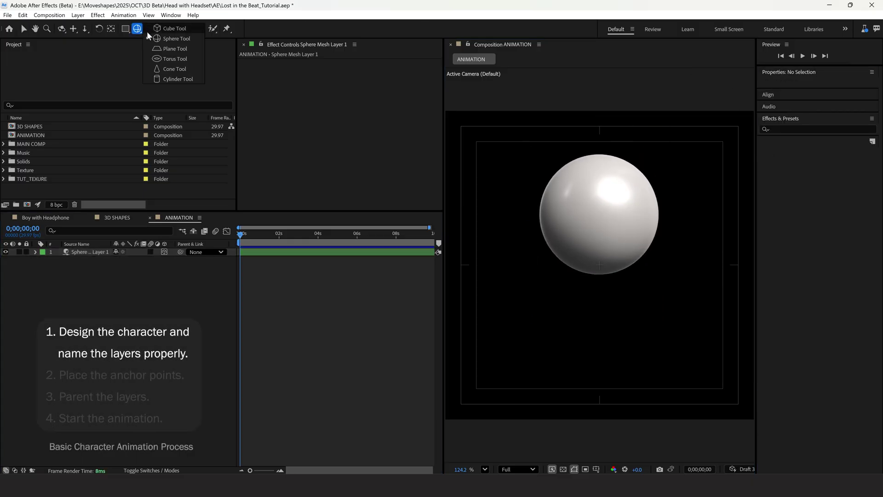
{"action": "left_click", "coordinate": [159, 65]}
{"action": "left_click", "coordinate": [600, 280]}
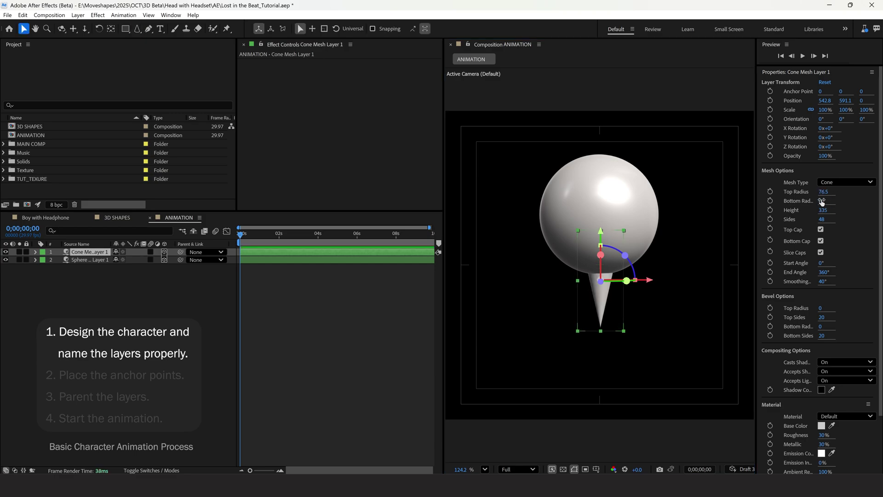
{"action": "left_click_drag", "start_coordinate": [822, 202], "coordinate": [813, 193]}
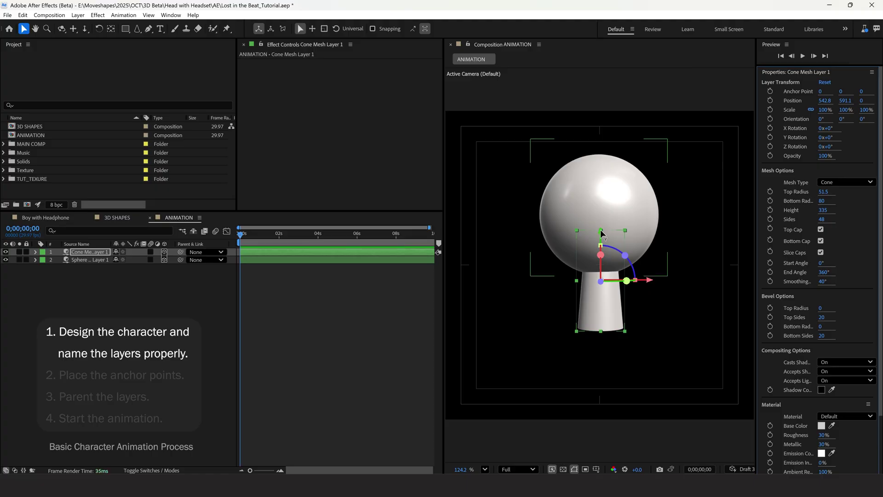
{"action": "left_click_drag", "start_coordinate": [845, 100], "coordinate": [800, 120]}
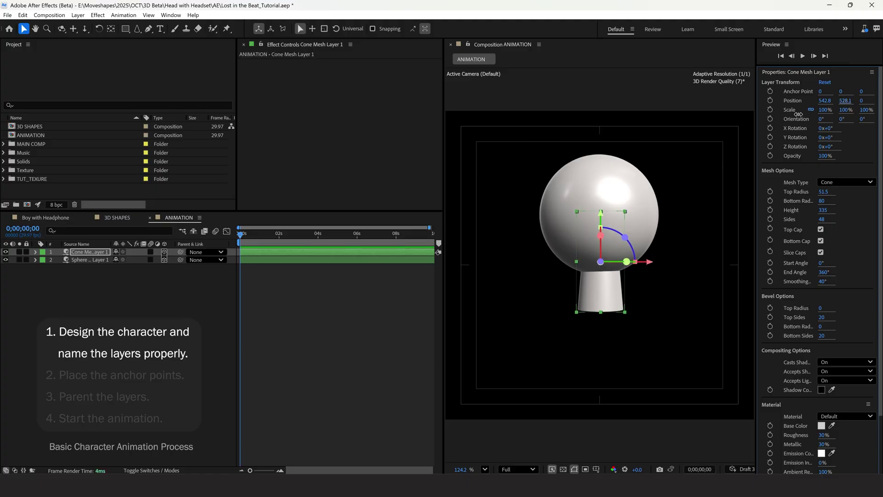
{"action": "left_click_drag", "start_coordinate": [824, 192], "coordinate": [830, 201]}
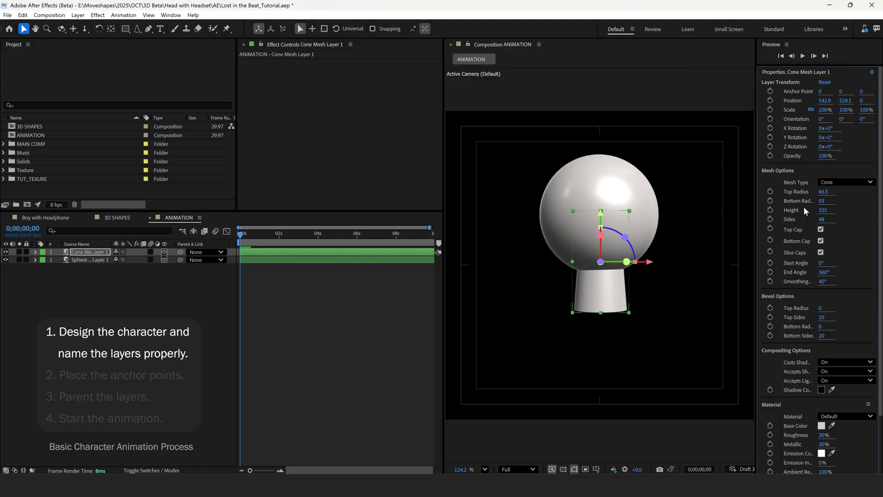
{"action": "left_click", "coordinate": [384, 326]}
Draw a cube mesh with bevel radius 127, move it down, and make it wider and taller.
{"action": "left_click", "coordinate": [137, 30]}
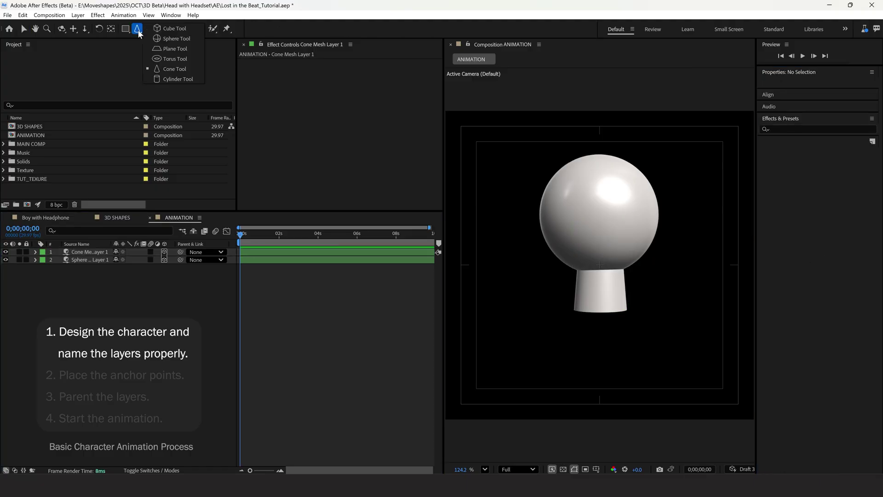
{"action": "left_click", "coordinate": [169, 29]}
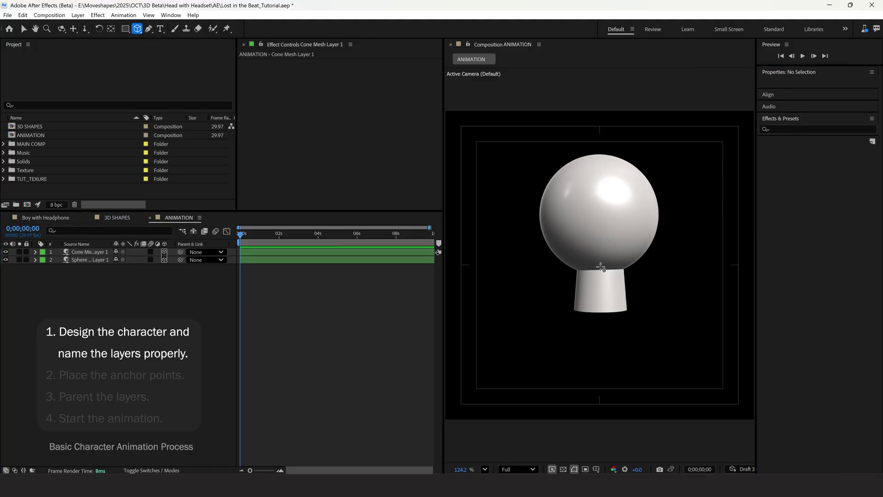
{"action": "left_click_drag", "start_coordinate": [601, 267], "coordinate": [618, 350]}
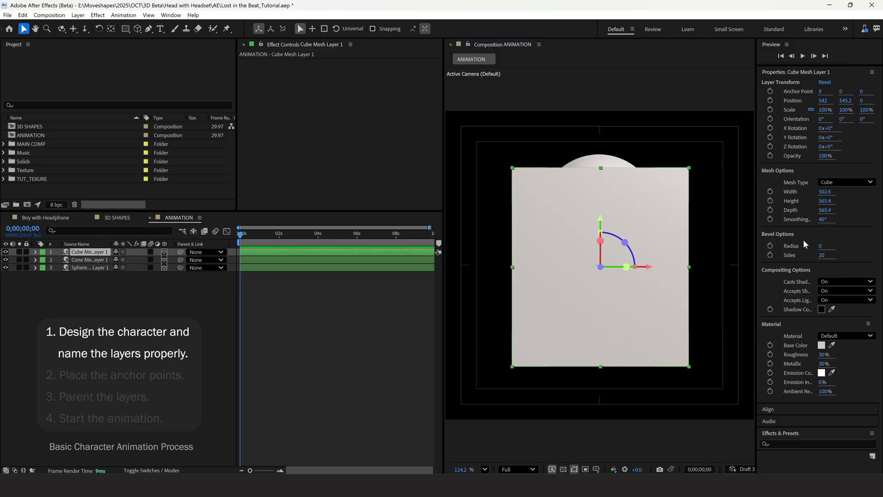
{"action": "left_click_drag", "start_coordinate": [821, 247], "coordinate": [806, 268]}
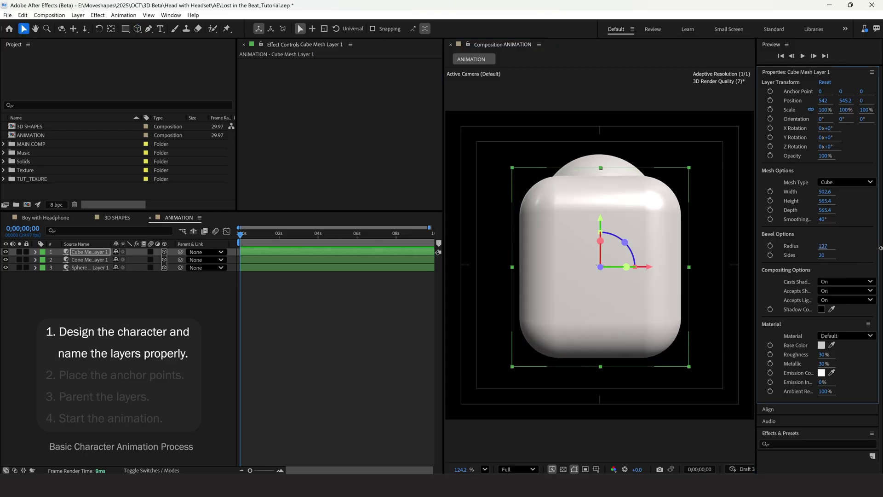
{"action": "mouse_move", "coordinate": [844, 101]}
{"action": "left_mouse_down"}
{"action": "mouse_move", "coordinate": [881, 121]}
{"action": "mouse_move", "coordinate": [880, 134]}
{"action": "left_mouse_up"}
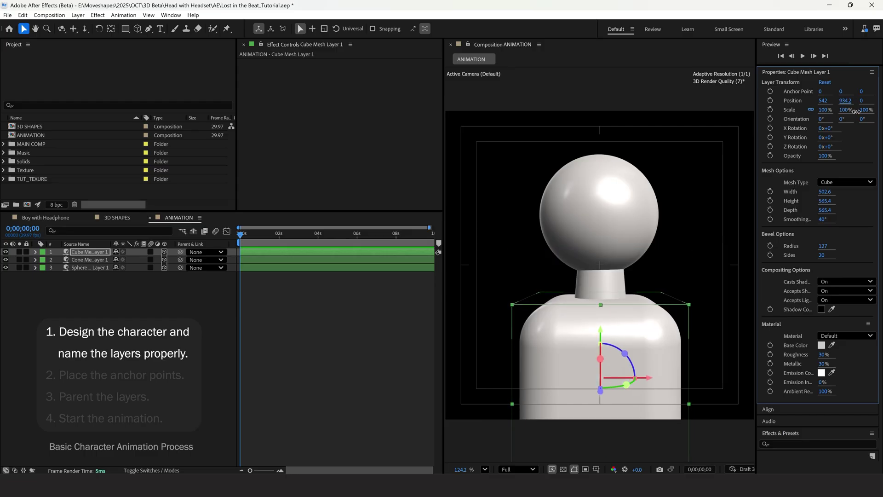
{"action": "mouse_move", "coordinate": [824, 193]}
{"action": "left_mouse_down"}
{"action": "mouse_move", "coordinate": [856, 194]}
{"action": "mouse_move", "coordinate": [880, 212]}
{"action": "left_mouse_up"}
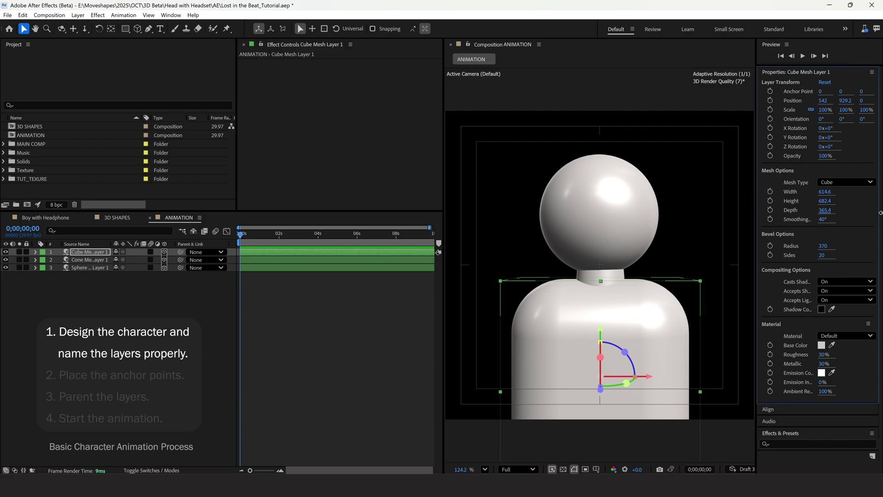
Lower the cube body further so the neck looks longer.
{"action": "left_click", "coordinate": [391, 325]}
{"action": "left_click", "coordinate": [591, 359]}
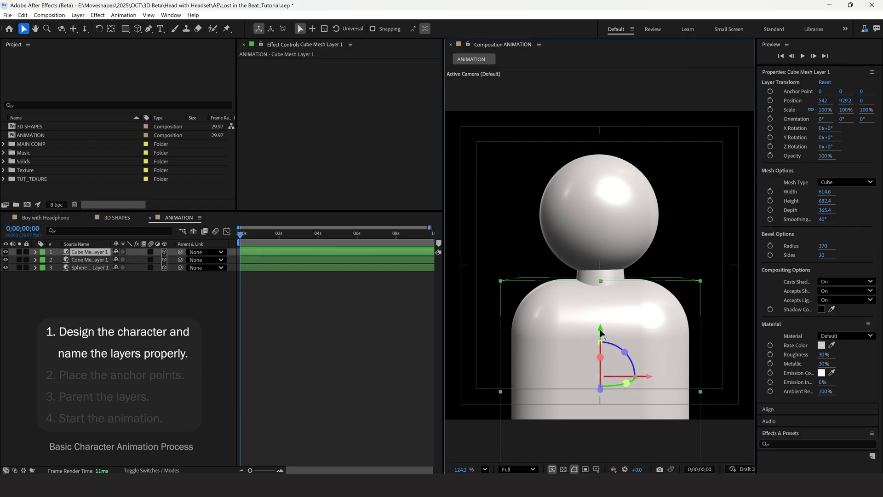
{"action": "left_click_drag", "start_coordinate": [600, 330], "coordinate": [600, 342]}
{"action": "left_click", "coordinate": [382, 344]}
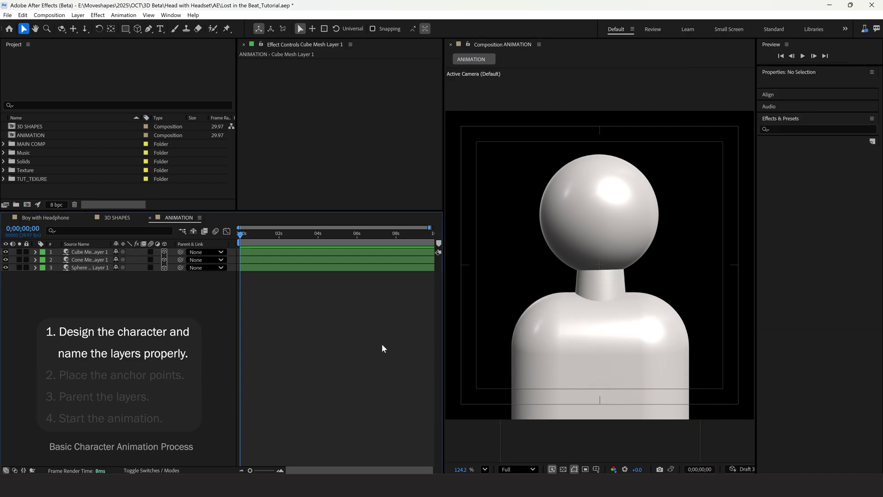
Rename the sphere, cylinder and cube layers Head, Neck and Body.
{"action": "left_click", "coordinate": [93, 268]}
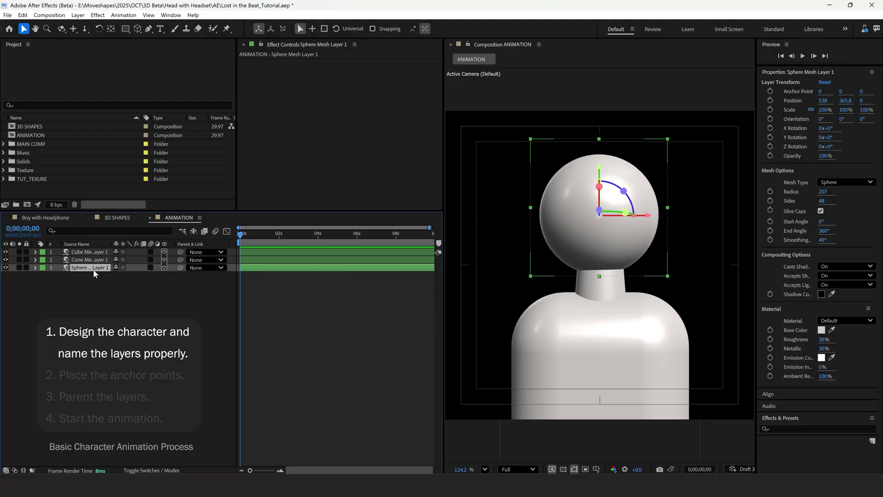
{"action": "key", "text": "ctrl+Up"}
{"action": "key", "text": "ctrl+Up"}
{"action": "left_click", "coordinate": [90, 266]}
{"action": "key", "text": "Return"}
{"action": "key", "text": "Return"}
{"action": "key", "text": "ctrl+Up"}
{"action": "key", "text": "Return"}
{"action": "type", "text": "Neck"}
{"action": "key", "text": "Return"}
{"action": "left_click", "coordinate": [86, 252]}
{"action": "type", "text": "Body"}
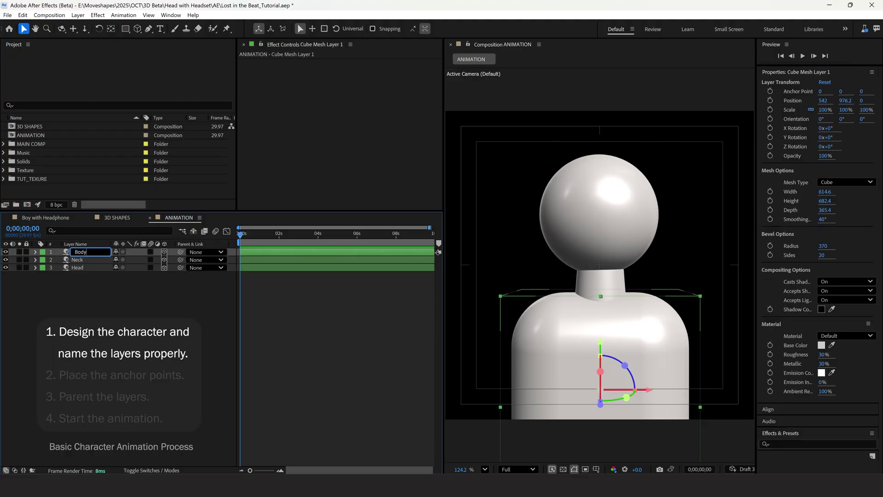
{"action": "key", "text": "Return"}
{"action": "left_click", "coordinate": [84, 287]}
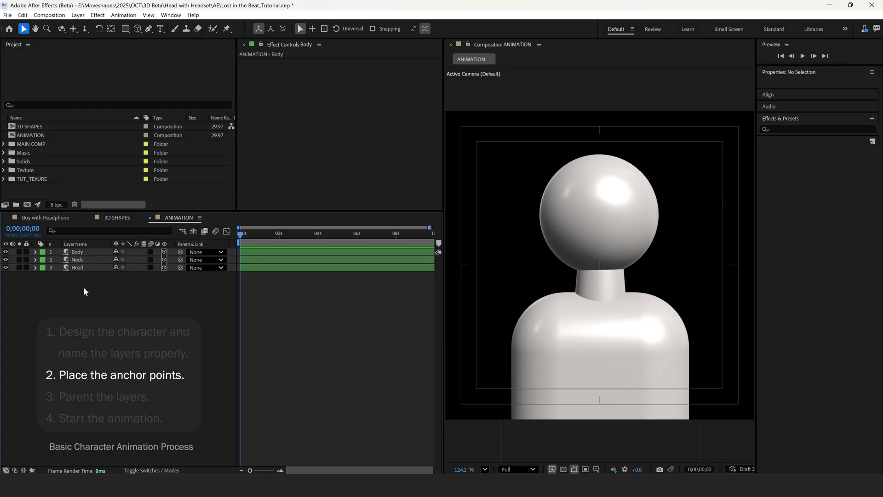
Use Pan Behind to drop the Head, Neck and Body anchor points to their bases (Y 195, 50, 199).
{"action": "left_click", "coordinate": [79, 267]}
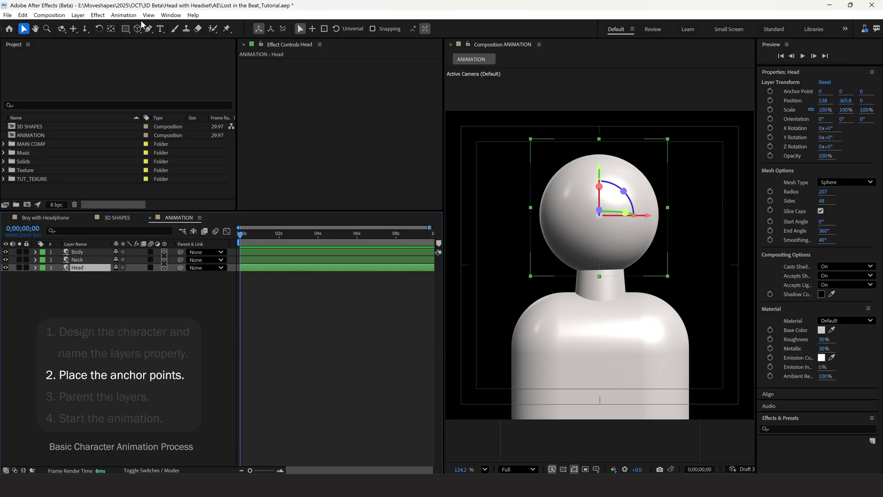
{"action": "left_click", "coordinate": [111, 29]}
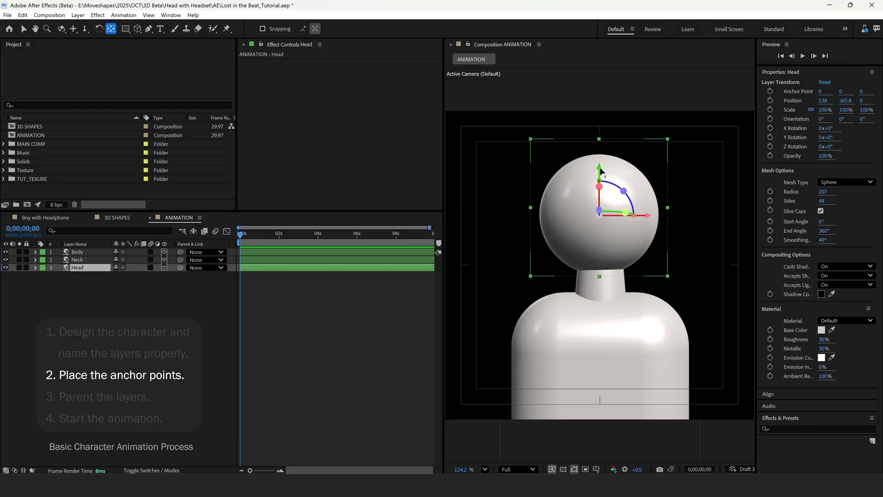
{"action": "left_click_drag", "start_coordinate": [601, 172], "coordinate": [600, 208]}
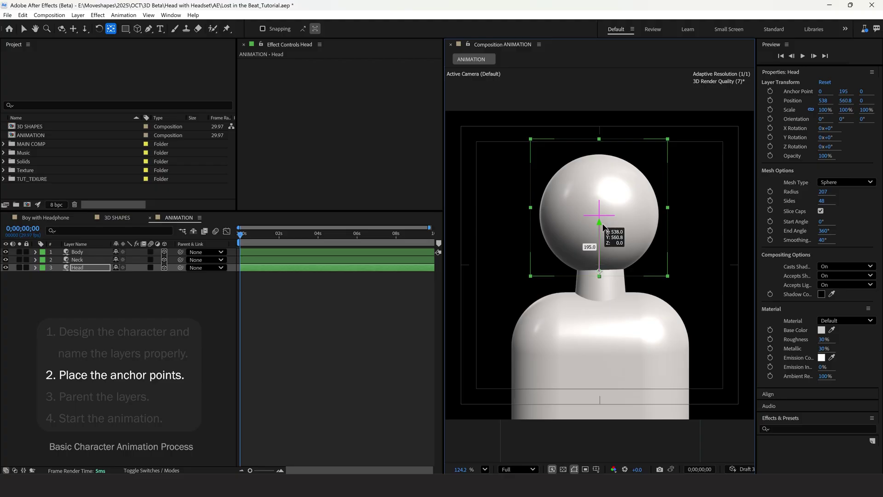
{"action": "left_click", "coordinate": [85, 270]}
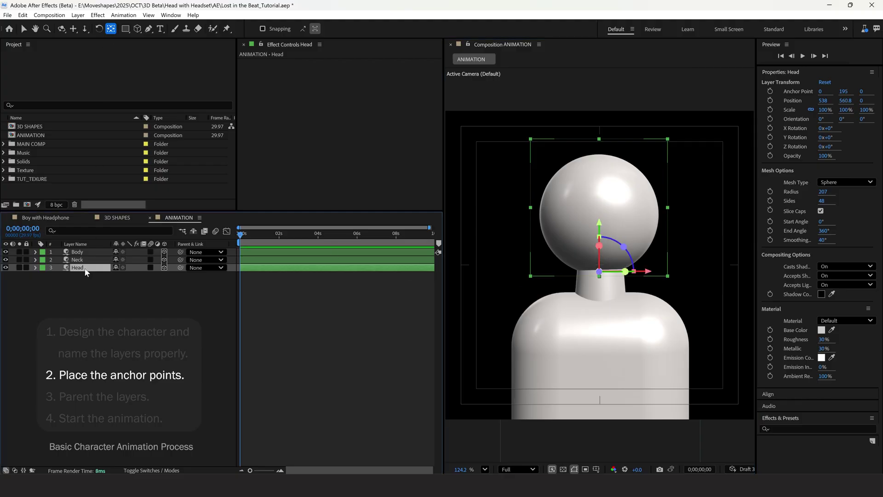
{"action": "left_click", "coordinate": [81, 260]}
{"action": "left_click_drag", "start_coordinate": [601, 216], "coordinate": [601, 308]}
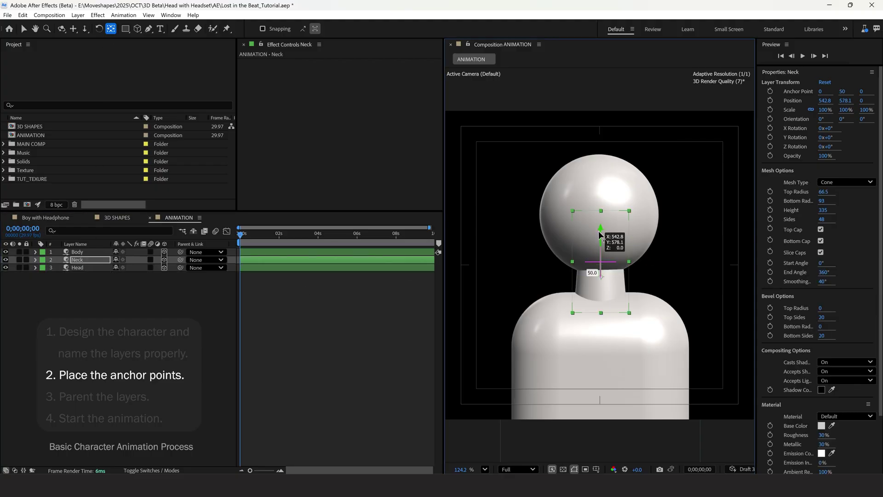
{"action": "left_click", "coordinate": [78, 252]}
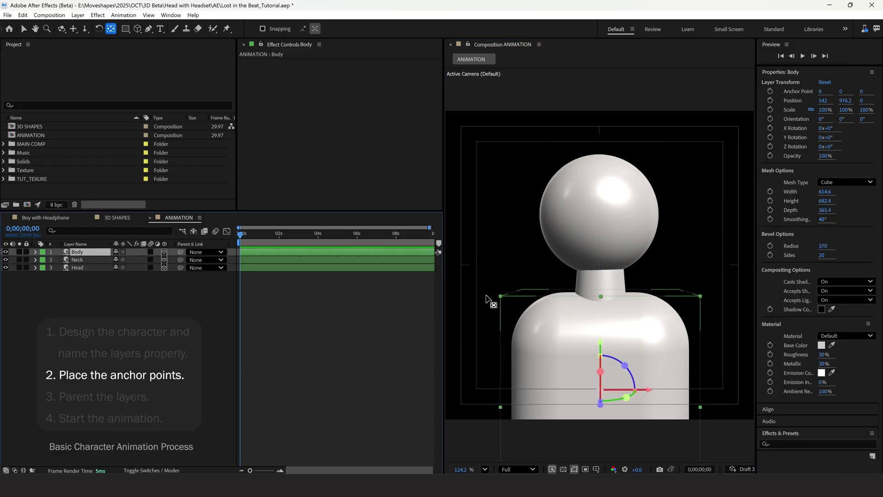
{"action": "left_click_drag", "start_coordinate": [600, 341], "coordinate": [604, 399]}
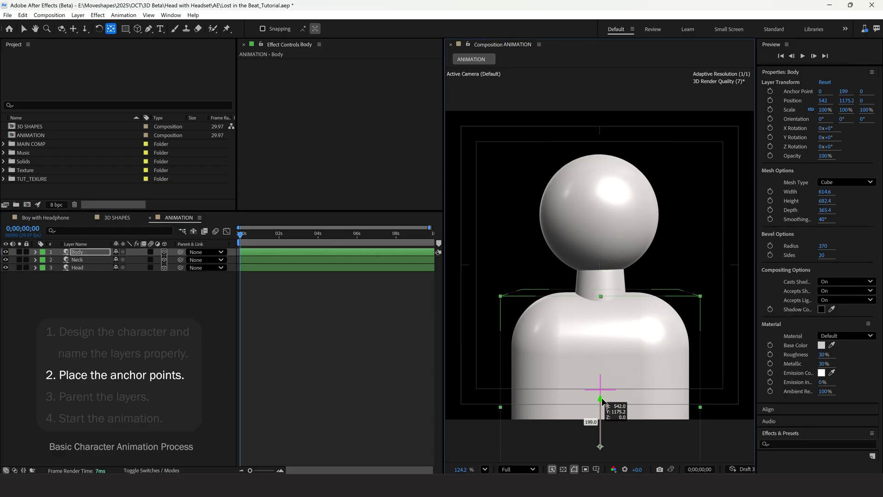
{"action": "key", "text": "v"}
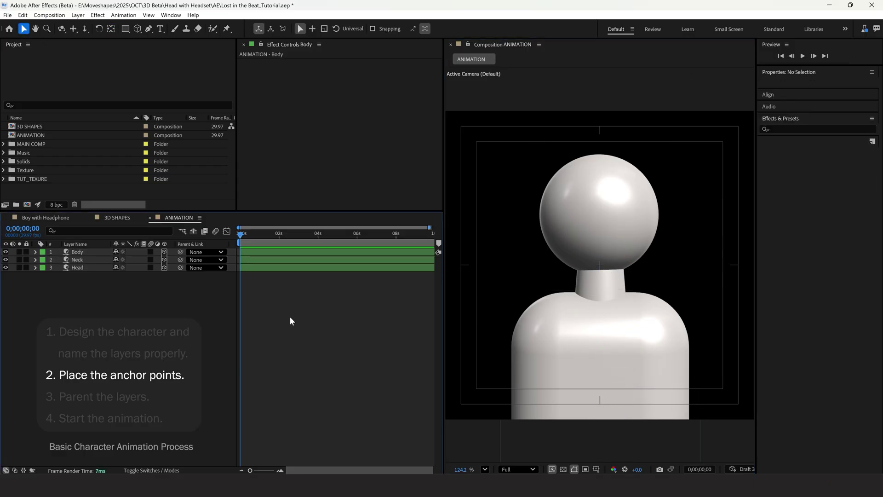
{"action": "left_click", "coordinate": [290, 316]}
Pick-whip the Head to the Neck and the Neck to the Body as parents.
{"action": "left_click", "coordinate": [79, 268]}
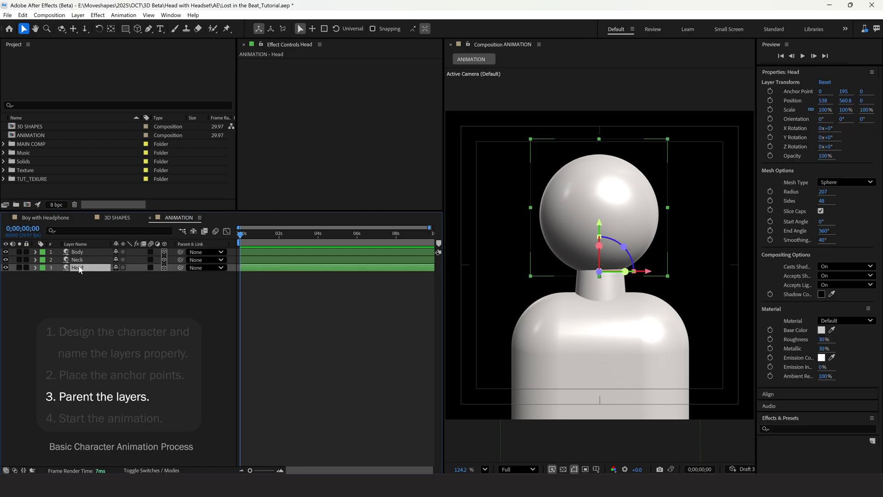
{"action": "left_click_drag", "start_coordinate": [167, 267], "coordinate": [90, 260]}
{"action": "left_click", "coordinate": [91, 261]}
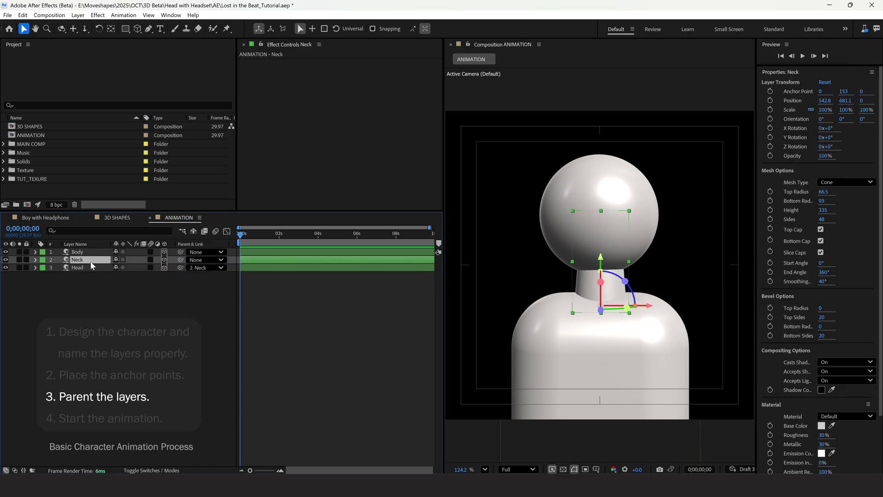
{"action": "left_click_drag", "start_coordinate": [180, 259], "coordinate": [90, 253]}
{"action": "left_click", "coordinate": [91, 254]}
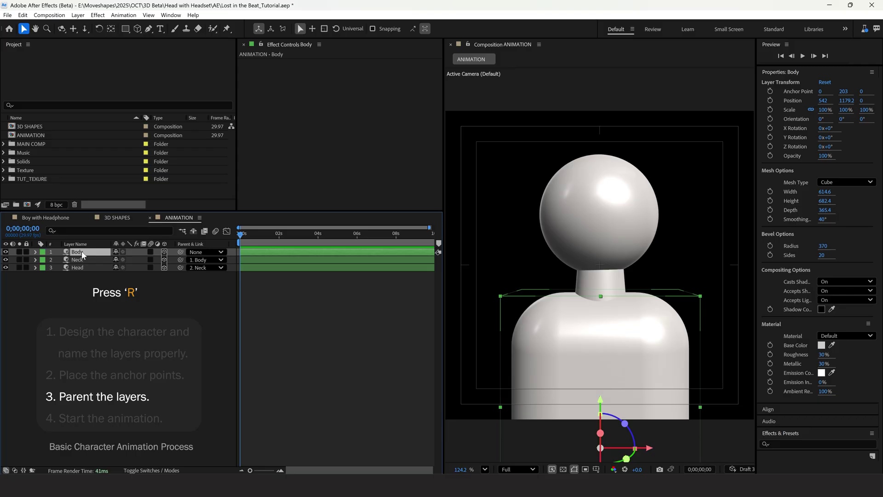
Reveal the rotation properties of the Body, Neck and Head layers.
{"action": "key", "text": "r"}
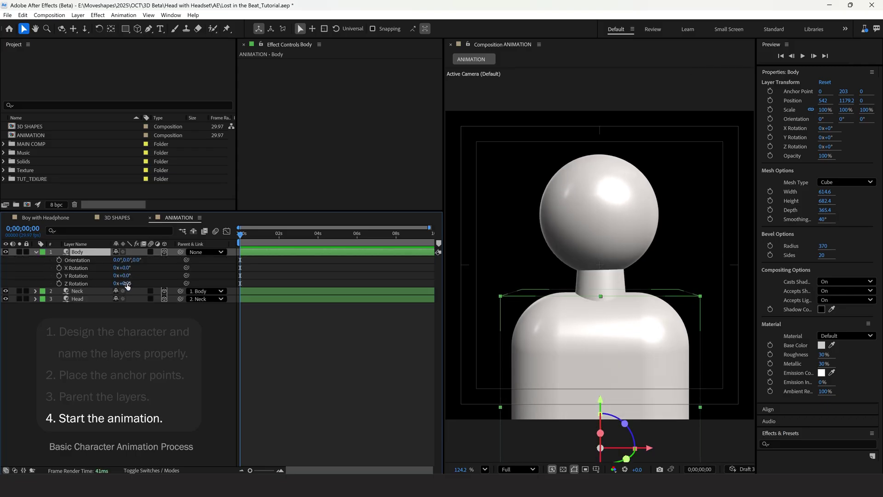
{"action": "left_click_drag", "start_coordinate": [125, 284], "coordinate": [121, 284]}
{"action": "key", "text": "ctrl+z"}
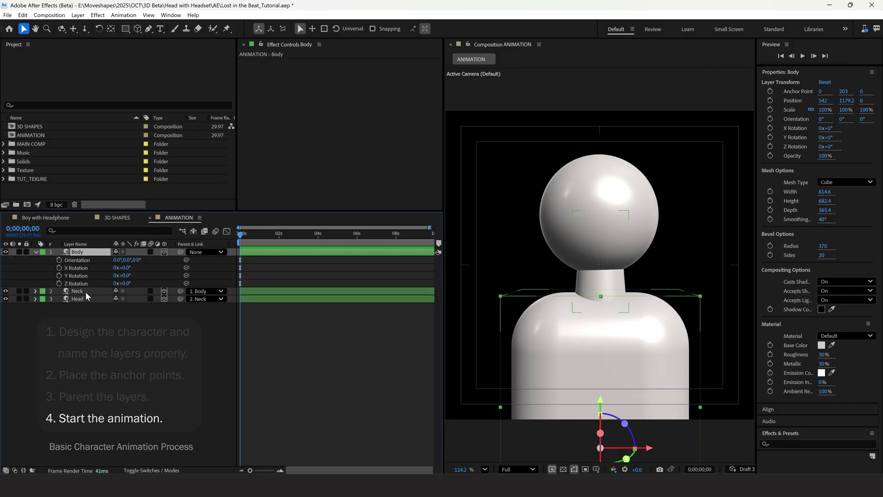
{"action": "left_click", "coordinate": [85, 291]}
{"action": "left_click", "coordinate": [86, 299], "text": "shift"}
{"action": "key", "text": "r"}
Tilt the Body, Neck and Head Z Rotation to -4°, -11° and -14°.
{"action": "left_click", "coordinate": [156, 347]}
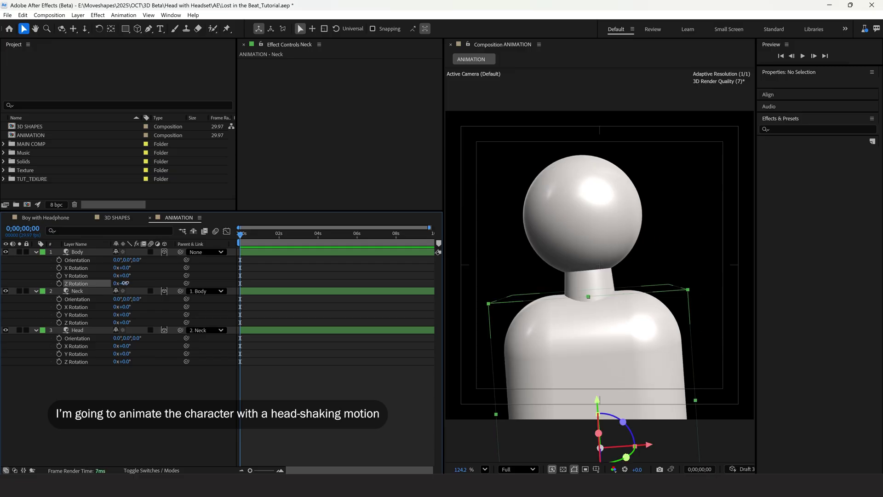
{"action": "left_click_drag", "start_coordinate": [122, 283], "coordinate": [120, 283]}
{"action": "left_click", "coordinate": [78, 323], "text": "ctrl"}
{"action": "left_click_drag", "start_coordinate": [122, 322], "coordinate": [119, 322]}
{"action": "left_click_drag", "start_coordinate": [120, 362], "coordinate": [119, 362]}
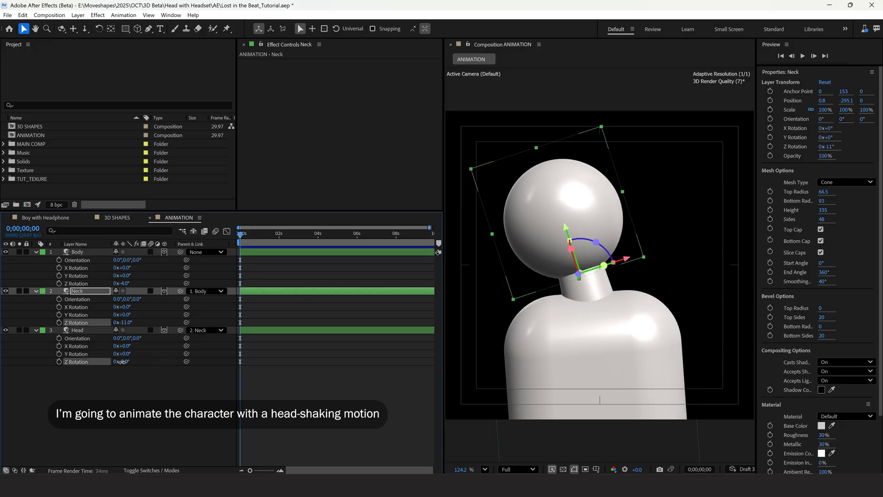
{"action": "left_click", "coordinate": [168, 397]}
{"action": "left_click", "coordinate": [128, 308]}
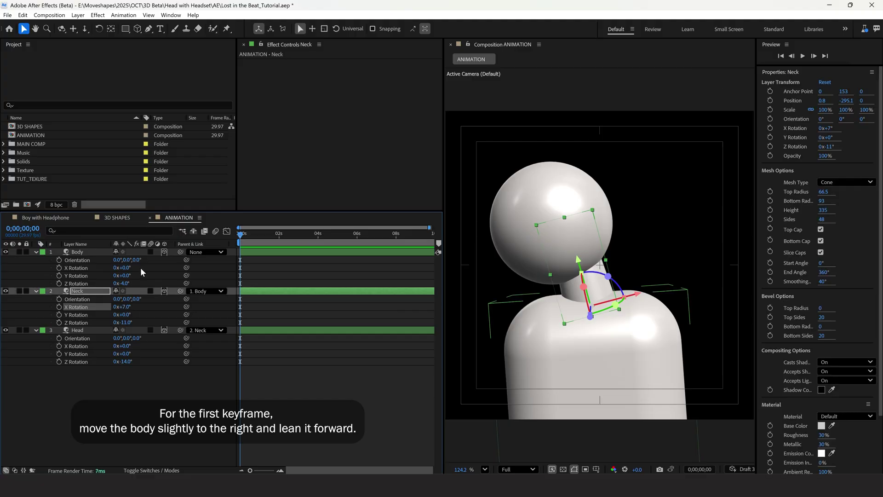
{"action": "left_click", "coordinate": [132, 302]}
{"action": "key", "text": "Return"}
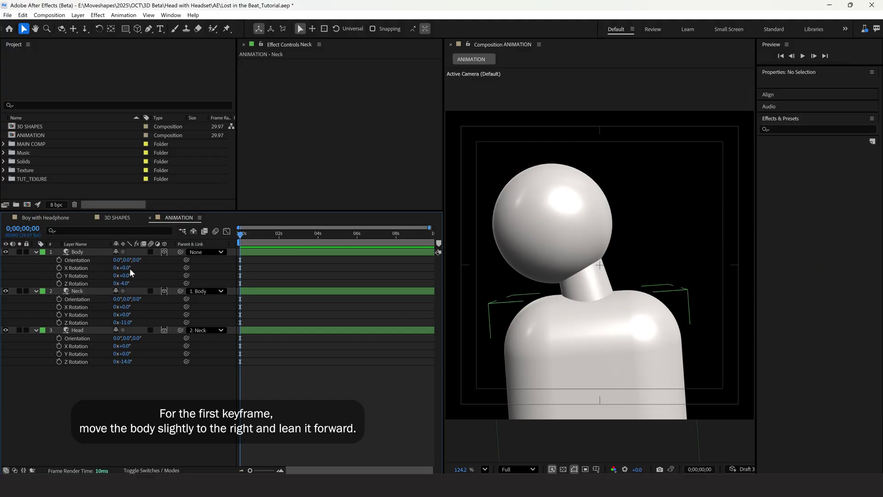
Lean the Body, Neck and Head forward with X Rotation +6°, +6° and +13°.
{"action": "left_click_drag", "start_coordinate": [130, 268], "coordinate": [130, 273]}
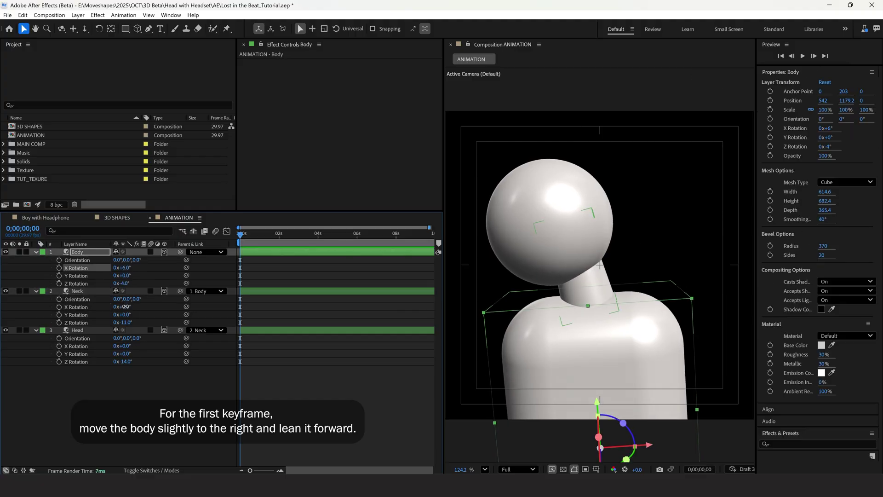
{"action": "left_click_drag", "start_coordinate": [125, 307], "coordinate": [127, 307]}
{"action": "left_click_drag", "start_coordinate": [127, 346], "coordinate": [130, 346]}
{"action": "left_click", "coordinate": [338, 401]}
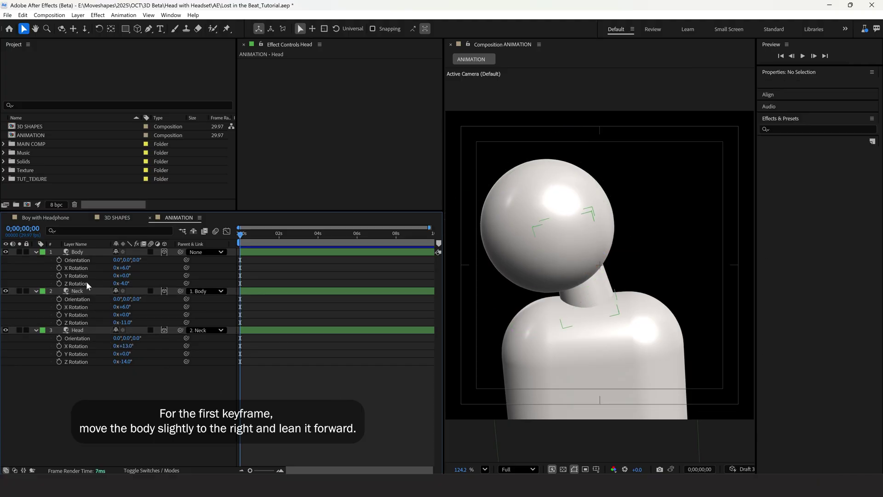
Set 0s keyframes on the X and Z Rotation of Body, Neck and Head.
{"action": "left_click", "coordinate": [58, 268]}
{"action": "left_click", "coordinate": [59, 283]}
{"action": "left_click", "coordinate": [58, 307]}
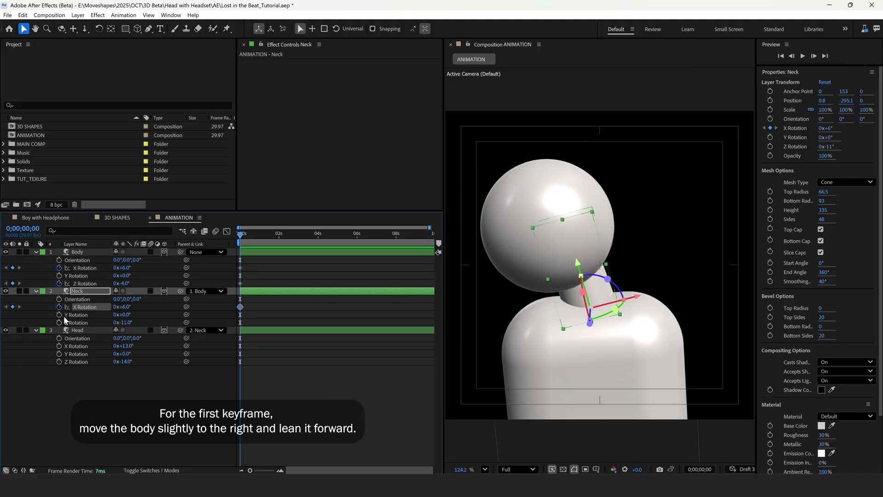
{"action": "left_click", "coordinate": [59, 322]}
{"action": "left_click", "coordinate": [59, 346]}
{"action": "left_click", "coordinate": [59, 361]}
Show only the modified properties and move the playhead to frame 15.
{"action": "left_click", "coordinate": [283, 366]}
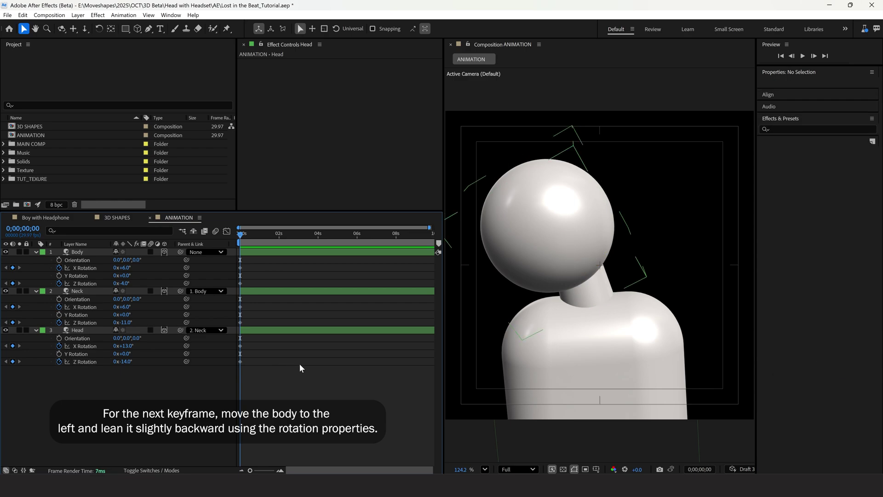
{"action": "key", "text": "u"}
{"action": "key", "text": "u"}
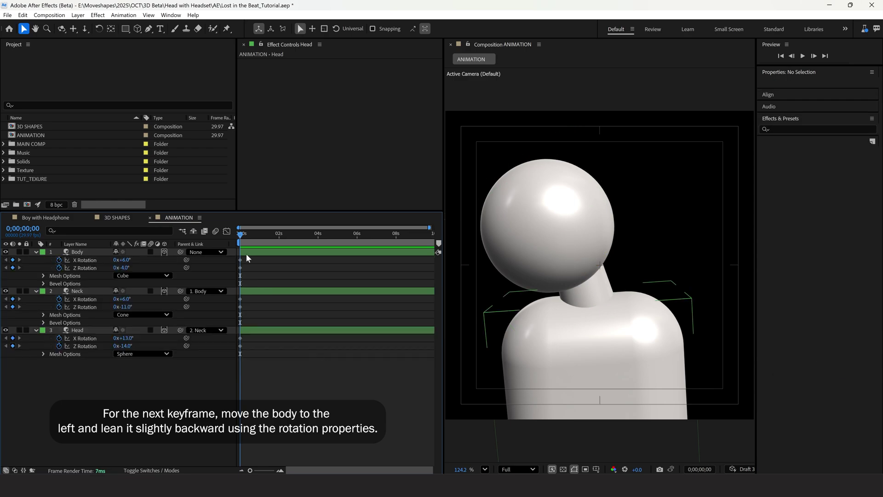
{"action": "left_click_drag", "start_coordinate": [250, 470], "coordinate": [271, 470]}
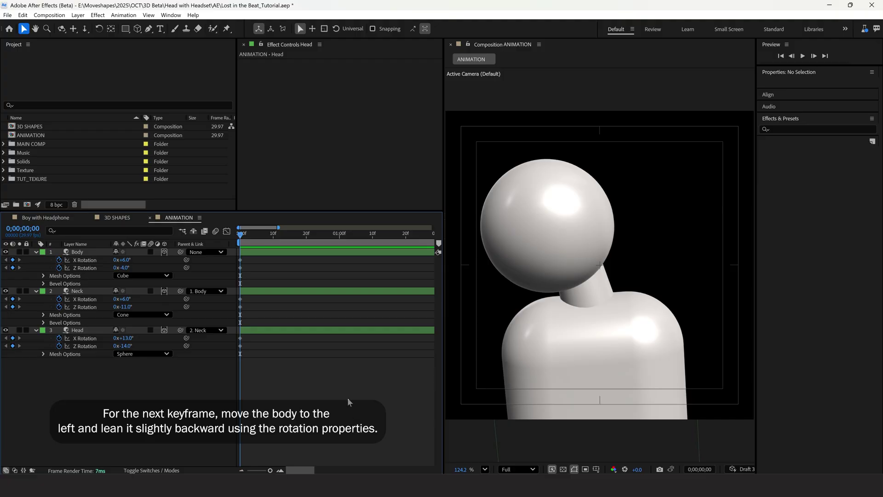
{"action": "left_click_drag", "start_coordinate": [240, 239], "coordinate": [289, 243]}
{"action": "type", "text": "4"}
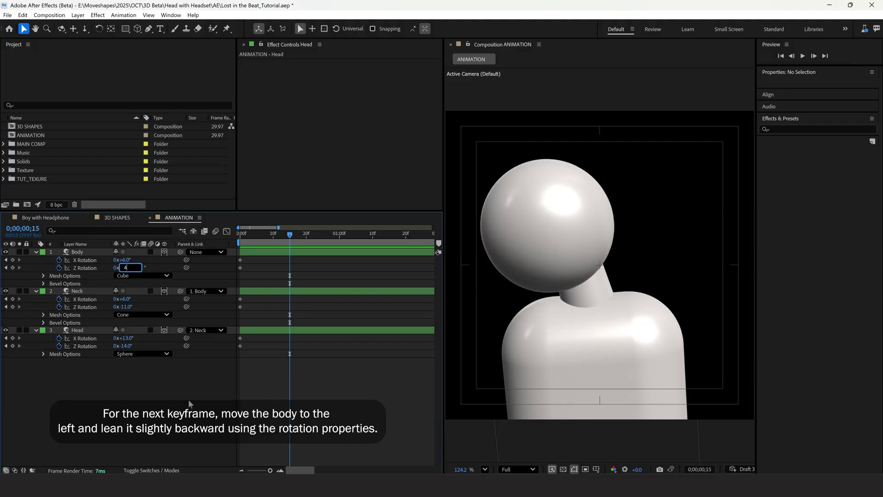
At frame 15, set Z Rotation to 4°, 11° and 14° on Body, Neck and Head.
{"action": "key", "text": "Return"}
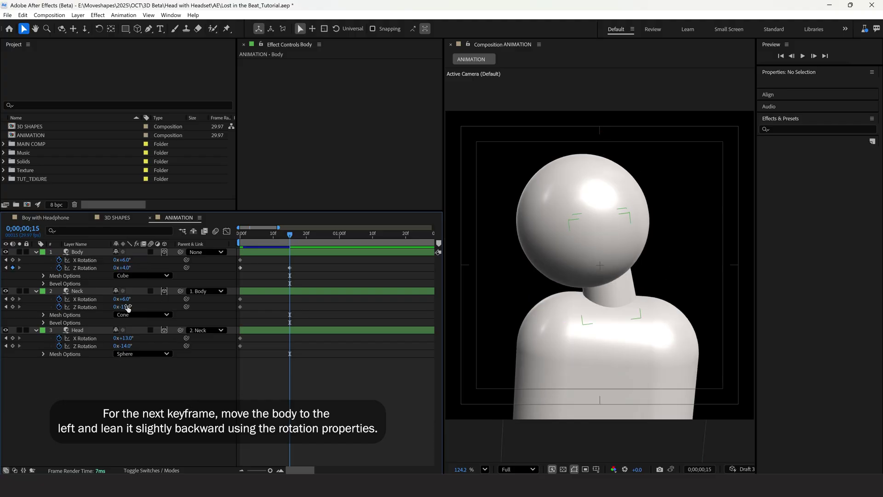
{"action": "type", "text": "11"}
{"action": "key", "text": "Return"}
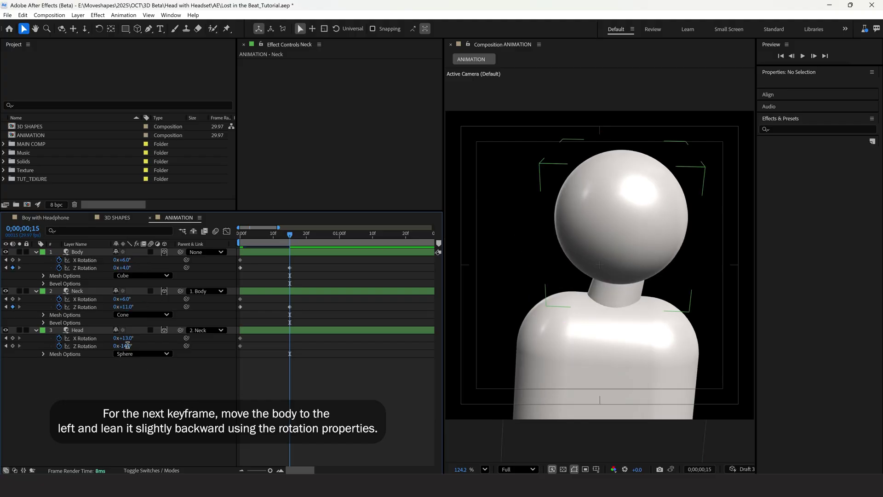
{"action": "left_click", "coordinate": [123, 345]}
{"action": "type", "text": "14"}
{"action": "key", "text": "Return"}
{"action": "type", "text": "-6"}
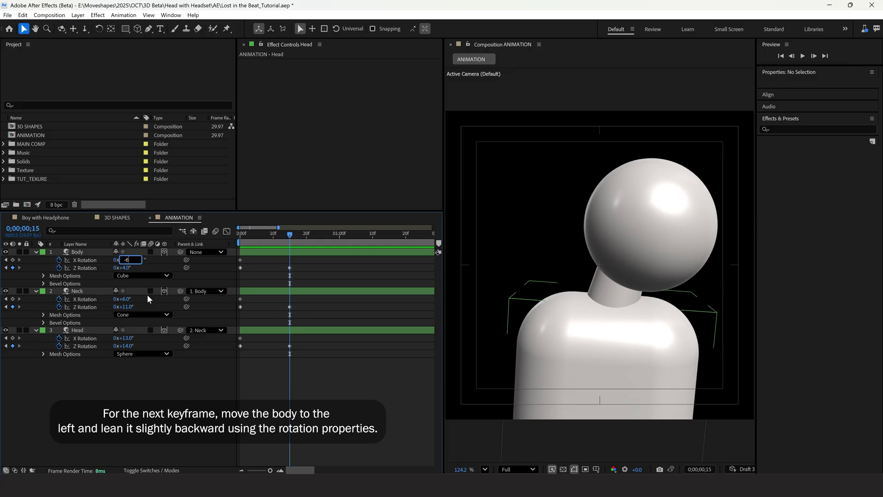
Set X Rotation to -6°, -6° and -13° on Body, Neck and Head, then scrub to preview.
{"action": "key", "text": "Return"}
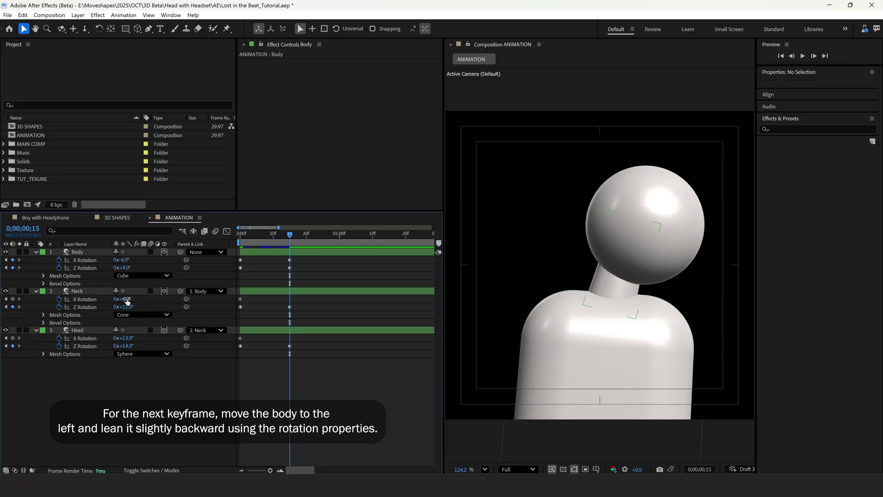
{"action": "key", "text": "Return"}
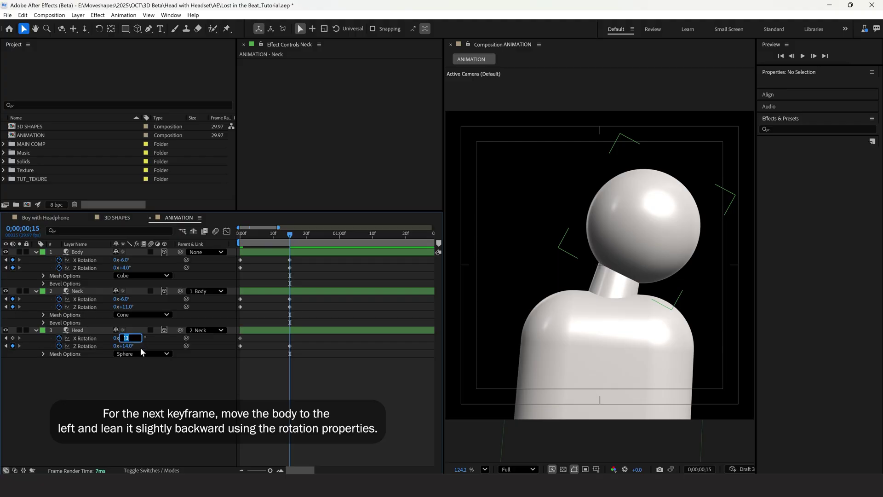
{"action": "type", "text": "-"}
{"action": "key", "text": "Return"}
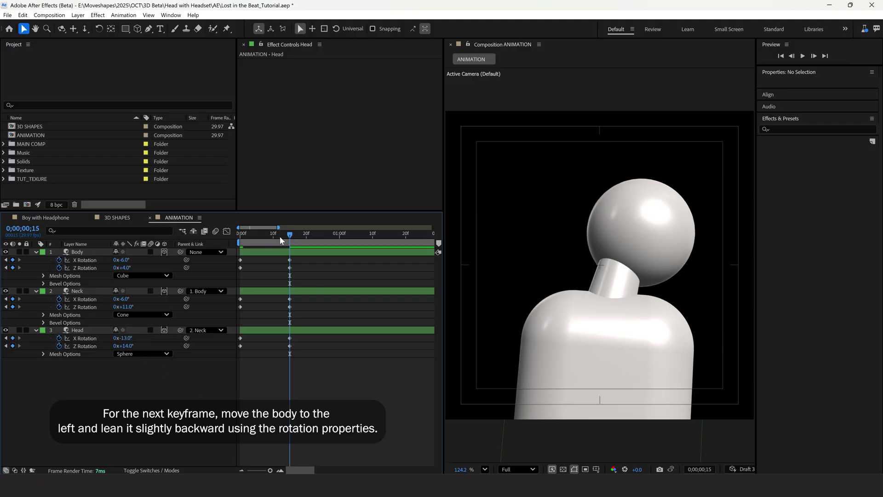
{"action": "mouse_move", "coordinate": [280, 236]}
{"action": "left_mouse_down"}
{"action": "mouse_move", "coordinate": [292, 256]}
{"action": "mouse_move", "coordinate": [338, 260]}
{"action": "left_mouse_up"}
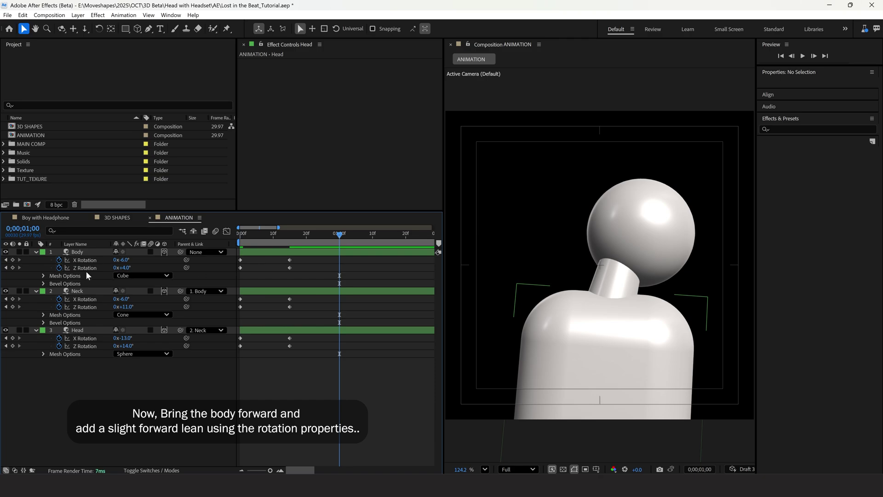
At 1 second, reset all X and Z Rotation values to 0°.
{"action": "key", "text": "Tab"}
{"action": "type", "text": "0"}
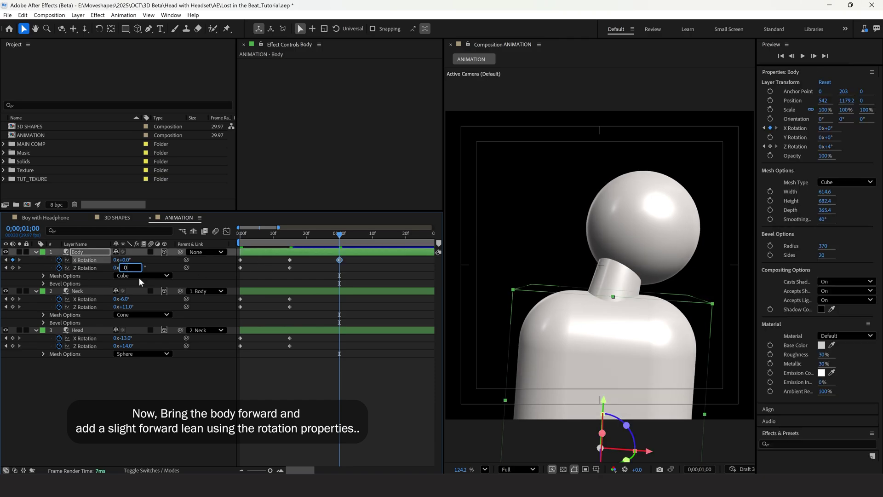
{"action": "key", "text": "Tab"}
{"action": "type", "text": "0"}
{"action": "key", "text": "Tab"}
{"action": "type", "text": "0"}
{"action": "key", "text": "Tab"}
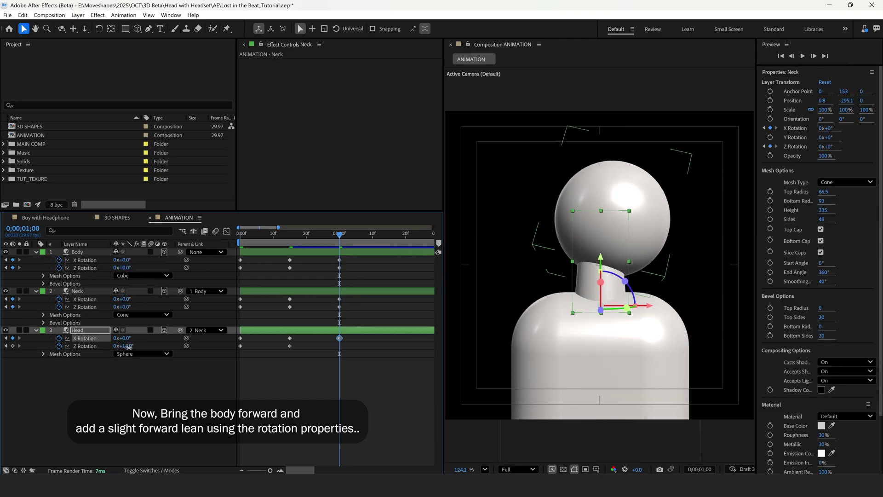
{"action": "left_click", "coordinate": [161, 383]}
{"action": "left_click_drag", "start_coordinate": [311, 236], "coordinate": [341, 254]}
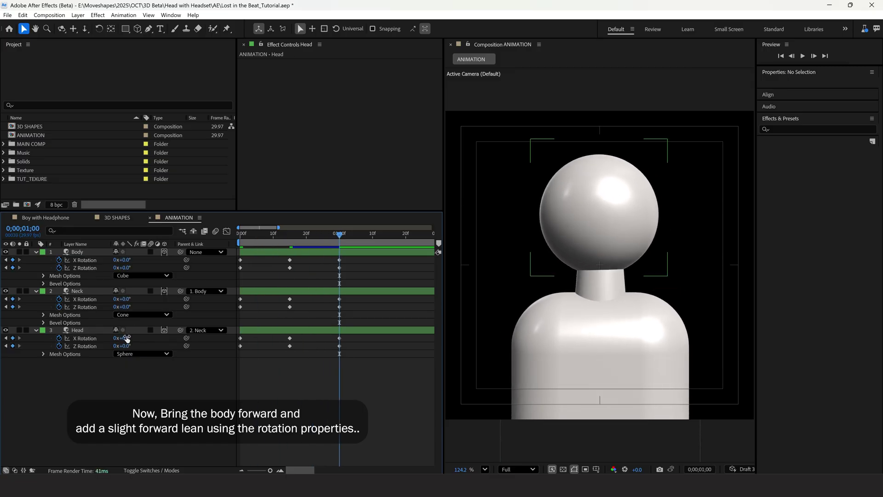
Set Body, Neck, Head Z Rotation to 4°, 5°, 12° and X Rotation to 5°, 7°, 6°.
{"action": "left_click_drag", "start_coordinate": [123, 268], "coordinate": [129, 268]}
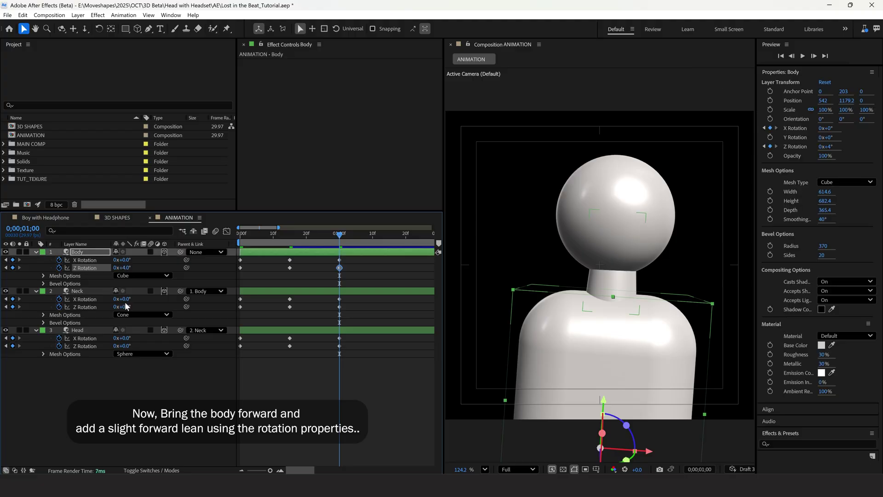
{"action": "left_click_drag", "start_coordinate": [122, 307], "coordinate": [127, 307]}
{"action": "left_click_drag", "start_coordinate": [124, 346], "coordinate": [138, 312]}
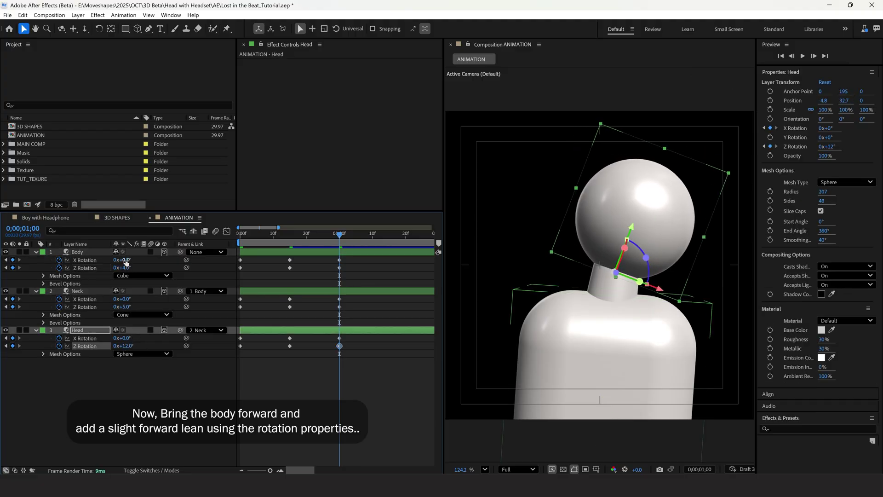
{"action": "left_click_drag", "start_coordinate": [124, 260], "coordinate": [129, 259]}
{"action": "left_click_drag", "start_coordinate": [123, 299], "coordinate": [128, 299]}
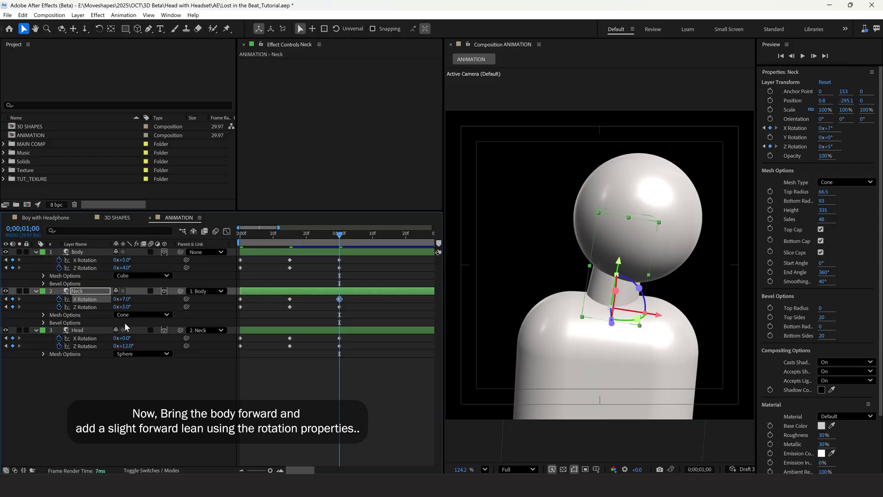
{"action": "left_click_drag", "start_coordinate": [123, 338], "coordinate": [128, 338]}
{"action": "mouse_move", "coordinate": [339, 234]}
{"action": "left_mouse_down"}
{"action": "mouse_move", "coordinate": [238, 253]}
{"action": "mouse_move", "coordinate": [226, 263]}
{"action": "mouse_move", "coordinate": [384, 268]}
{"action": "left_mouse_up"}
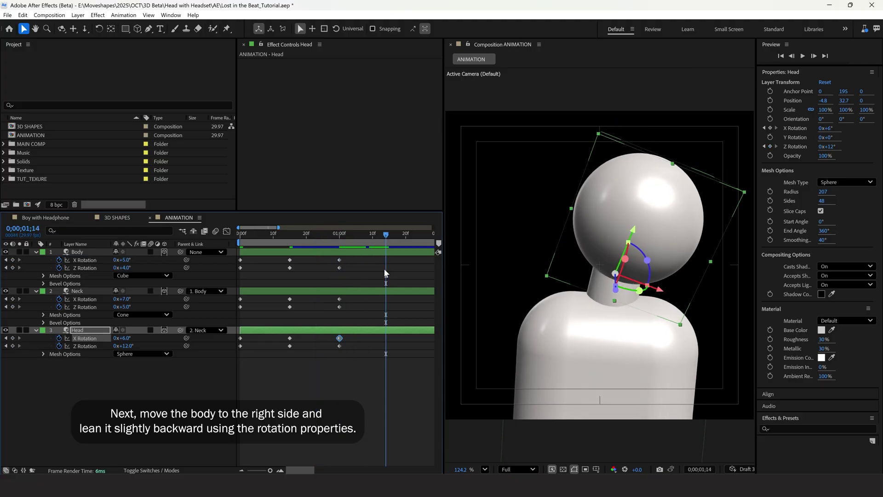
At 1;14 set Body, Neck, Head X Rotation to -5°, -9°, -9° and Z to -2°, -8°, about -10°.
{"action": "left_click", "coordinate": [162, 383]}
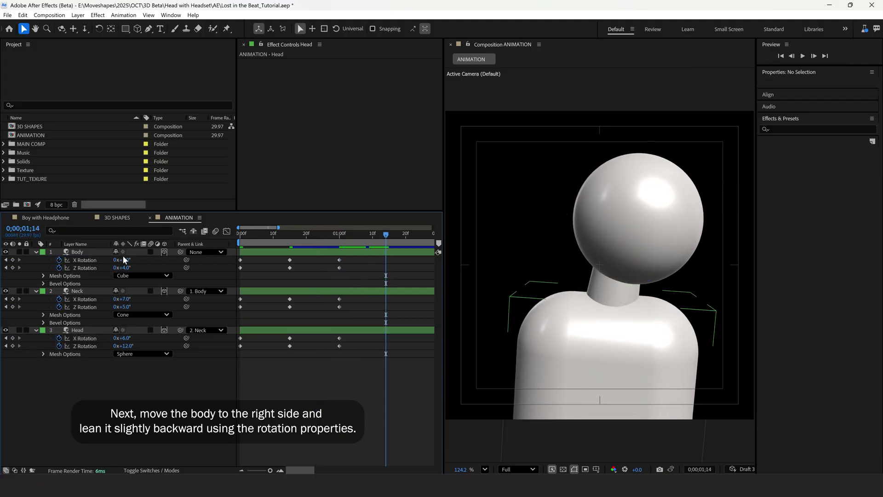
{"action": "left_click_drag", "start_coordinate": [124, 261], "coordinate": [121, 261]}
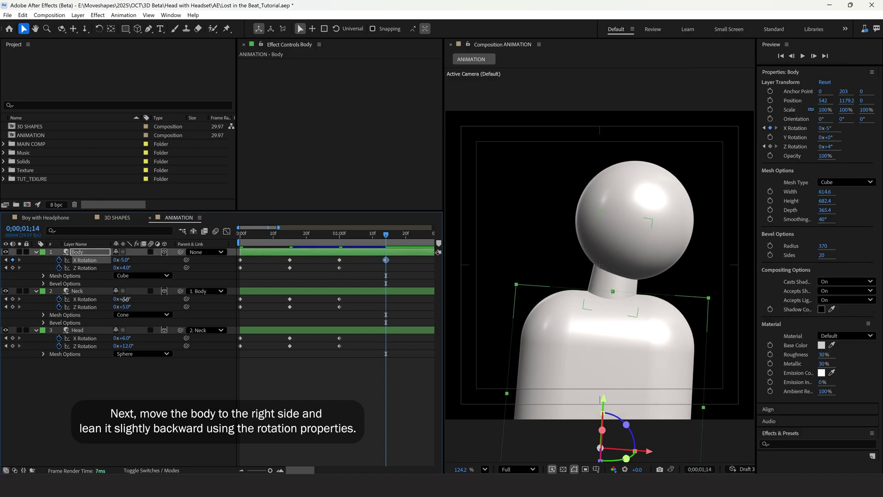
{"action": "left_click_drag", "start_coordinate": [124, 300], "coordinate": [118, 299]}
{"action": "left_click_drag", "start_coordinate": [124, 339], "coordinate": [121, 341]}
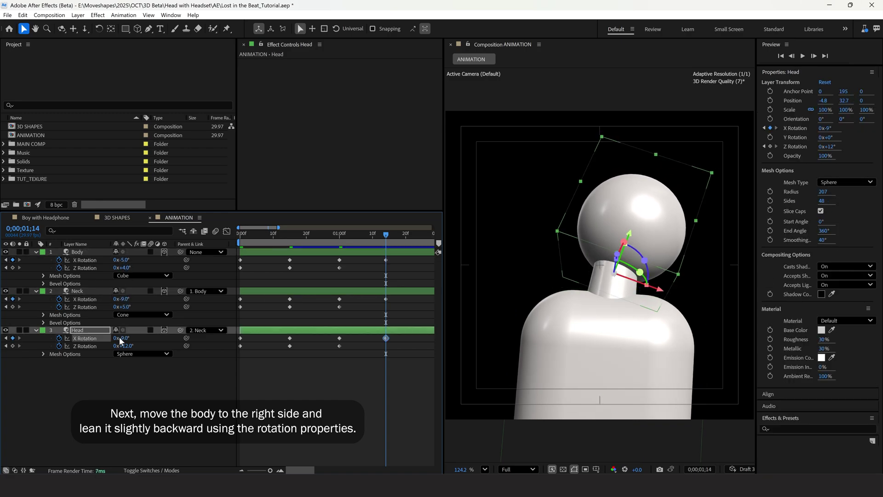
{"action": "left_click_drag", "start_coordinate": [122, 268], "coordinate": [123, 268]}
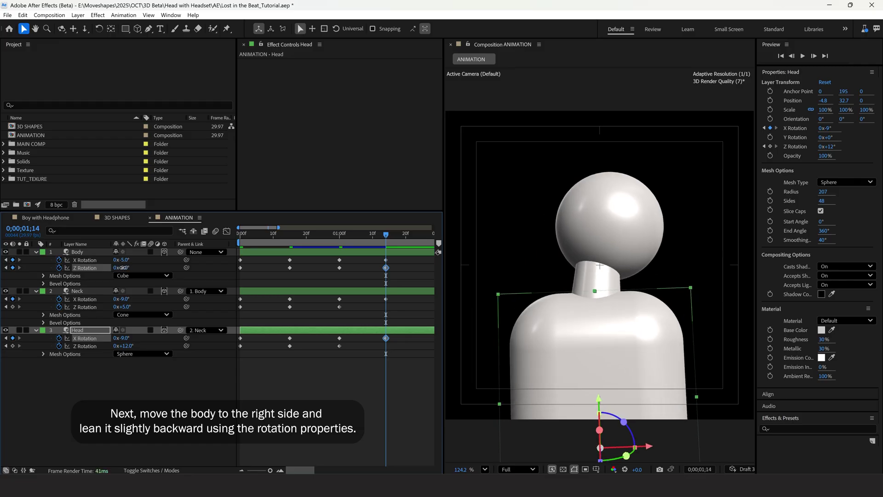
{"action": "left_click_drag", "start_coordinate": [124, 307], "coordinate": [118, 307]}
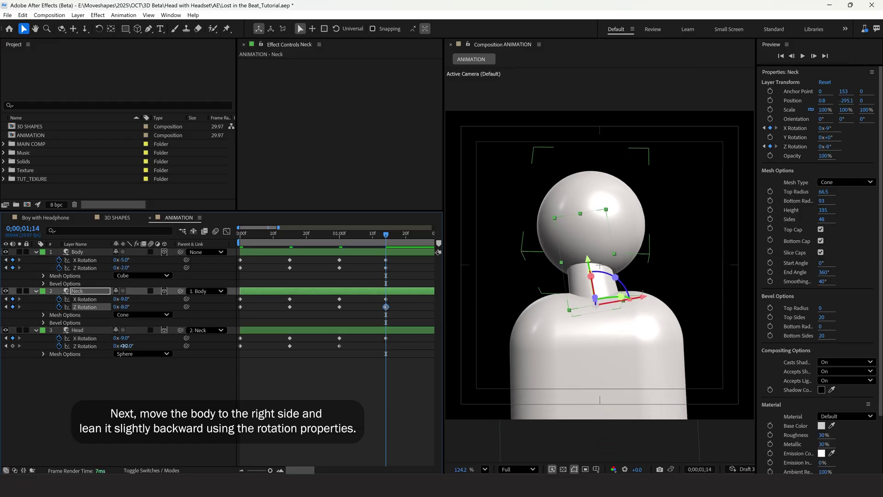
{"action": "left_click_drag", "start_coordinate": [124, 345], "coordinate": [118, 345]}
{"action": "mouse_move", "coordinate": [386, 233]}
{"action": "left_mouse_down"}
{"action": "mouse_move", "coordinate": [245, 251]}
{"action": "mouse_move", "coordinate": [426, 272]}
{"action": "left_mouse_up"}
Copy the starting rotation keyframes and paste them at 1;27.
{"action": "mouse_move", "coordinate": [260, 260]}
{"action": "left_mouse_down"}
{"action": "mouse_move", "coordinate": [238, 277]}
{"action": "mouse_move", "coordinate": [244, 354]}
{"action": "left_mouse_up"}
{"action": "key", "text": "ctrl+c"}
{"action": "key", "text": "ctrl+v"}
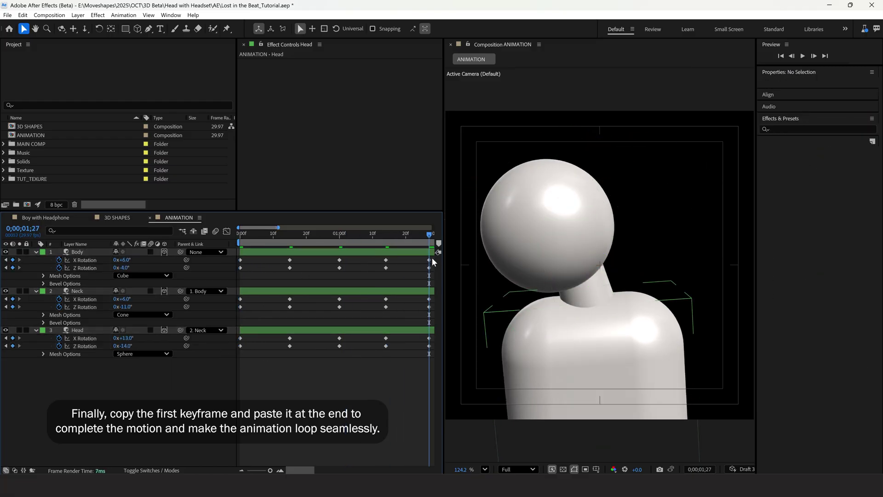
Apply Easy Ease to every rotation keyframe and preview the sway from the start.
{"action": "left_click_drag", "start_coordinate": [432, 251], "coordinate": [205, 391]}
{"action": "key", "text": "F9"}
{"action": "key", "text": "Home"}
{"action": "key", "text": "space"}
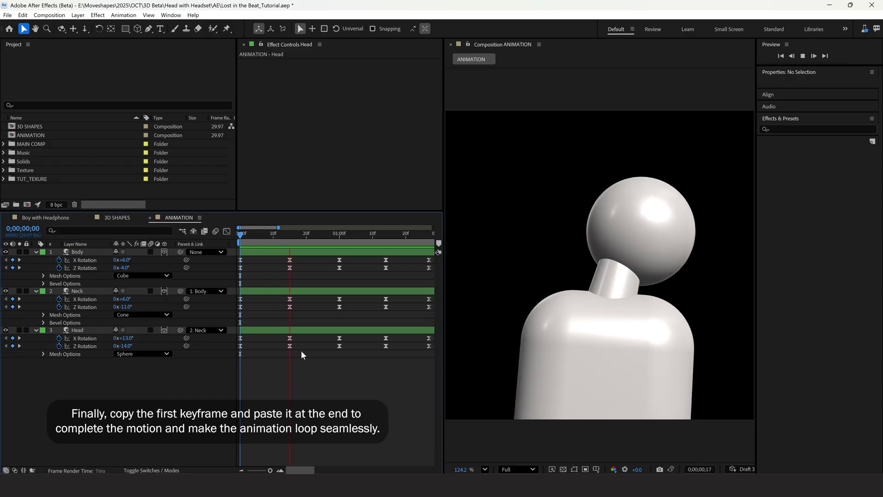
{"action": "key", "text": "space"}
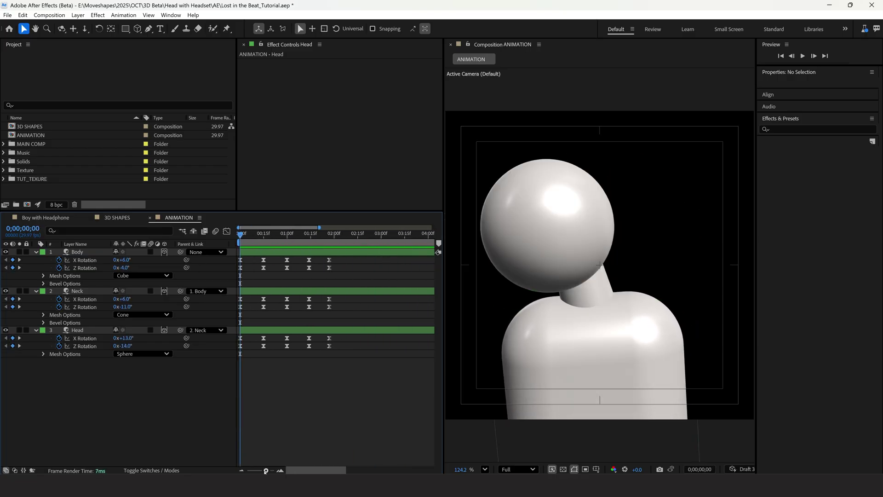
Add loopOut() expressions to the Head's Z and X Rotation.
{"action": "left_click", "coordinate": [59, 346], "text": "alt"}
{"action": "type", "text": "loopOut("}
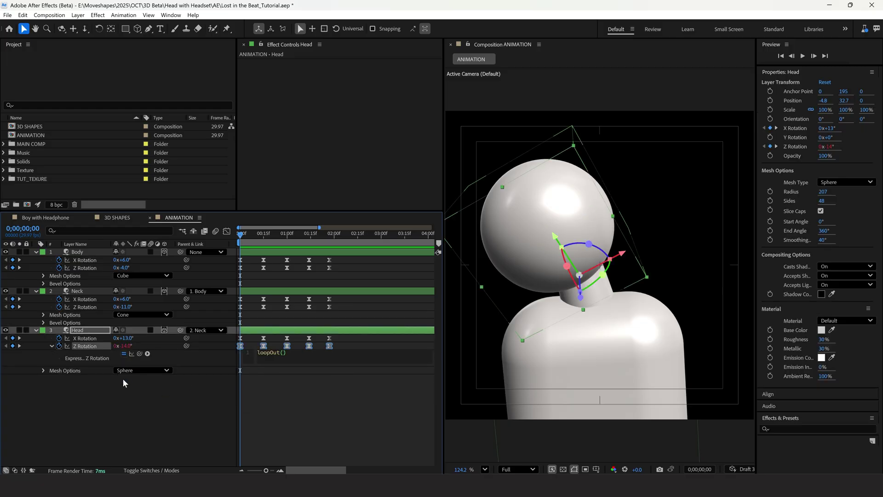
{"action": "left_click", "coordinate": [59, 338], "text": "alt"}
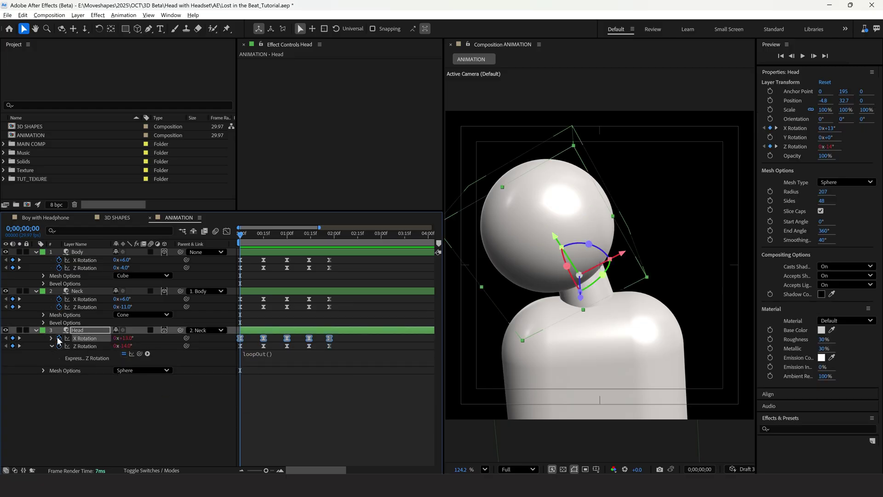
{"action": "type", "text": "loop"}
{"action": "key", "text": "Down"}
{"action": "key", "text": "Down"}
{"action": "key", "text": "Return"}
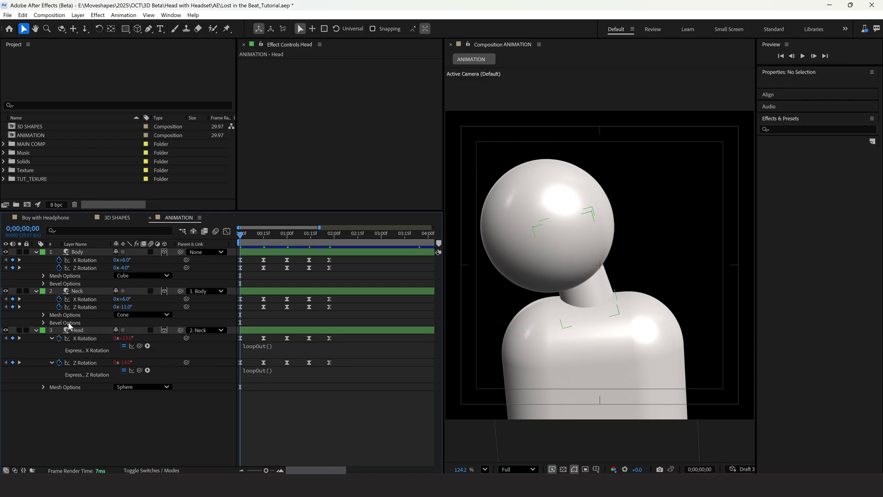
Add loopOut() expressions to the Neck's Z and X Rotation.
{"action": "left_click", "coordinate": [59, 306], "text": "alt"}
{"action": "type", "text": "loop"}
{"action": "left_click", "coordinate": [278, 335]}
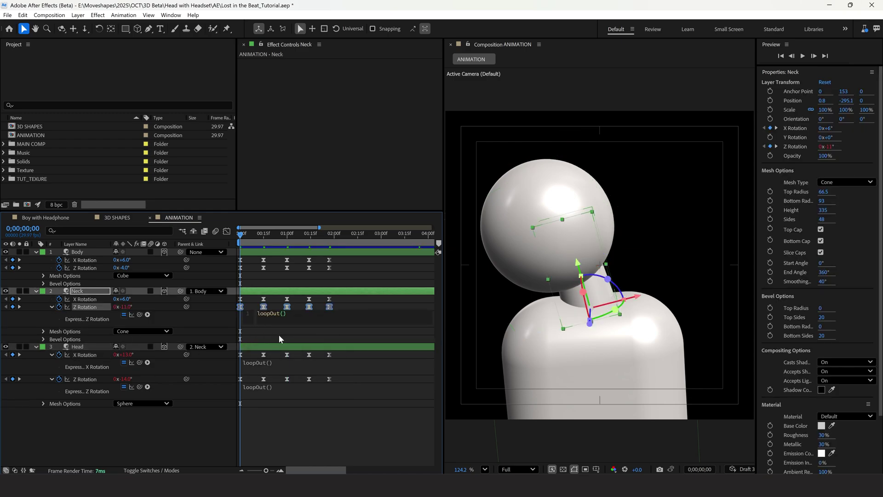
{"action": "left_click", "coordinate": [59, 299], "text": "alt"}
{"action": "type", "text": "loop"}
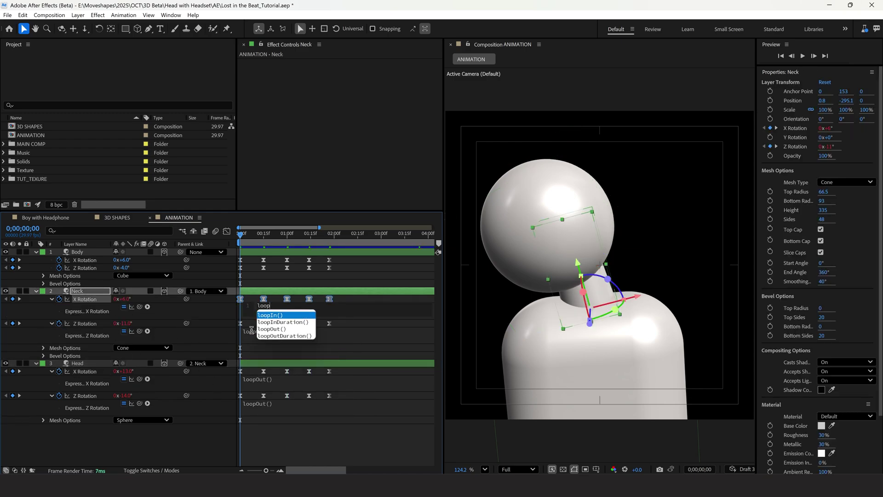
{"action": "left_click", "coordinate": [266, 332]}
{"action": "key", "text": "ctrl+a"}
{"action": "type", "text": "loop"}
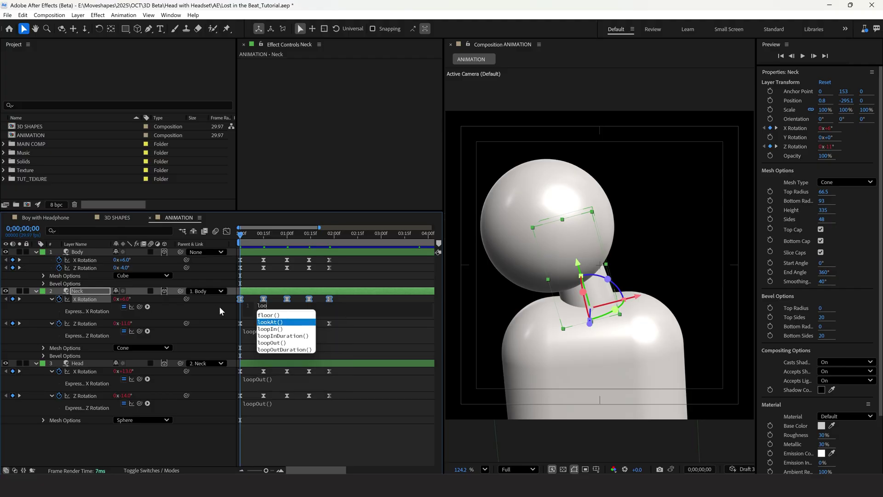
{"action": "key", "text": "Return"}
{"action": "left_click", "coordinate": [326, 424]}
Add loopOut() expressions to the Body's Z and X Rotation.
{"action": "left_click", "coordinate": [59, 267], "text": "alt"}
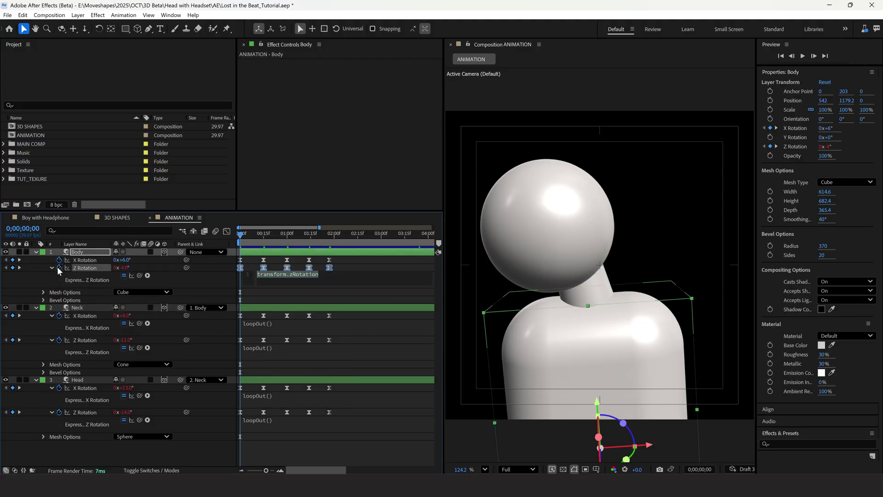
{"action": "type", "text": "loop"}
{"action": "left_click", "coordinate": [59, 261], "text": "alt"}
{"action": "type", "text": "loop"}
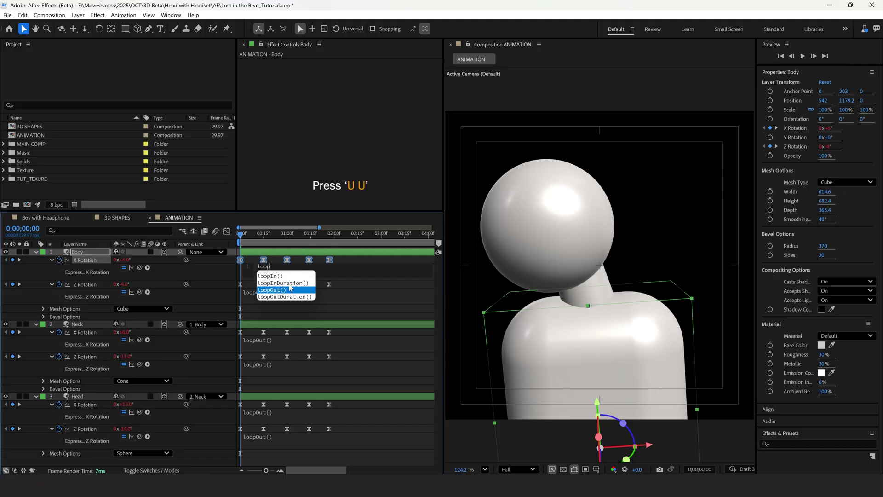
{"action": "left_click", "coordinate": [290, 288]}
{"action": "left_click", "coordinate": [350, 186]}
Reveal only the modified properties of every layer.
{"action": "key", "text": "ctrl+a"}
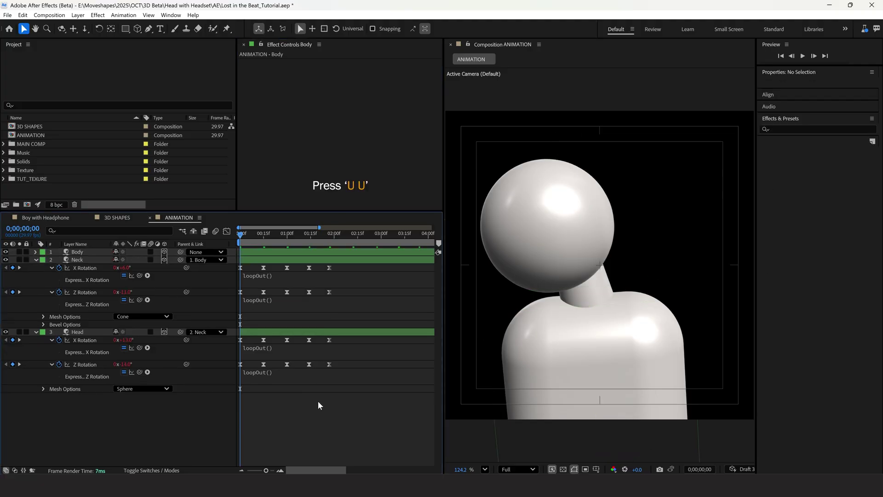
{"action": "key", "text": "u"}
{"action": "left_click", "coordinate": [324, 407]}
{"action": "key", "text": "u"}
{"action": "key", "text": "u"}
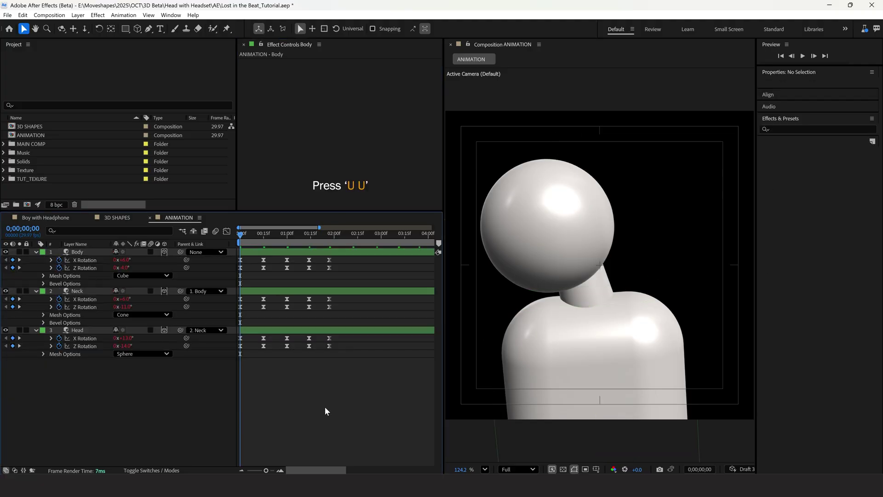
{"action": "key", "text": "space"}
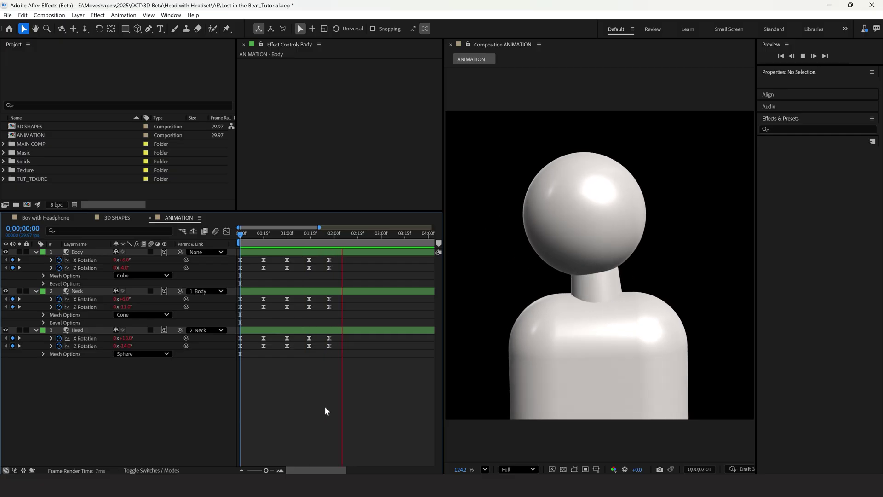
Stagger the layers so Neck and Head start 6 and 12 frames after Body, then preview.
{"action": "key", "text": "space"}
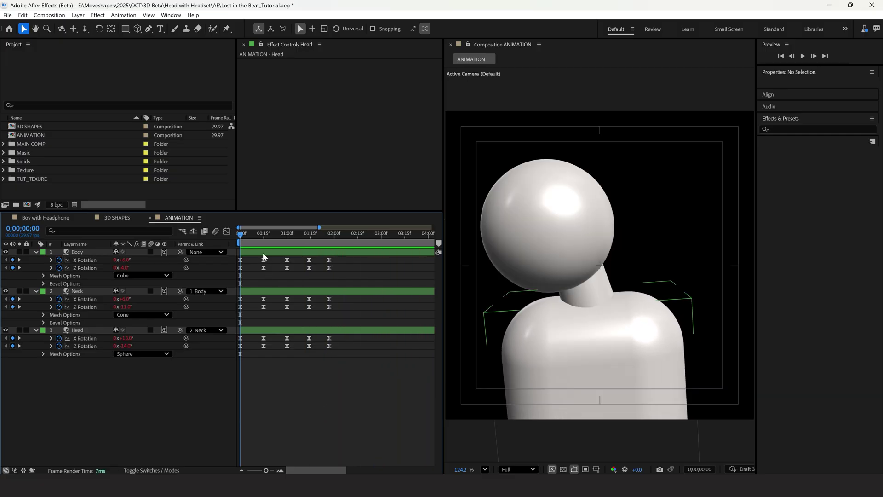
{"action": "key", "text": "ctrl+a"}
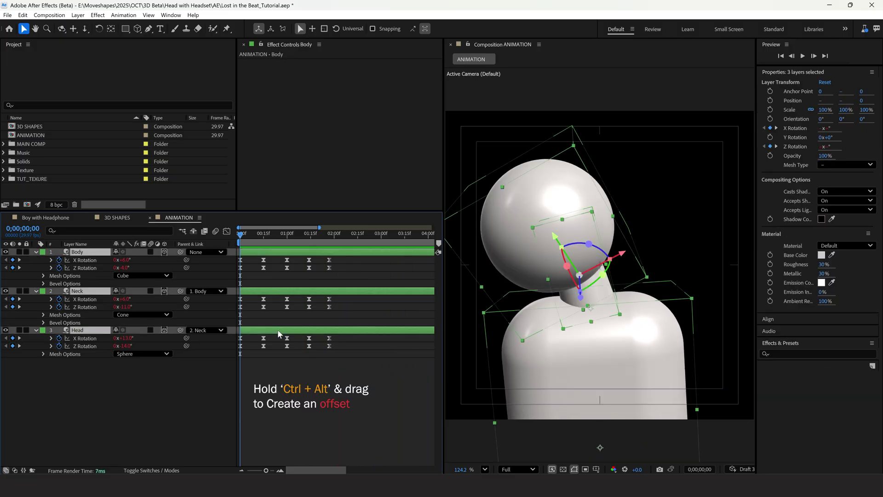
{"action": "left_click_drag", "start_coordinate": [251, 330], "coordinate": [268, 332], "text": "ctrl+alt"}
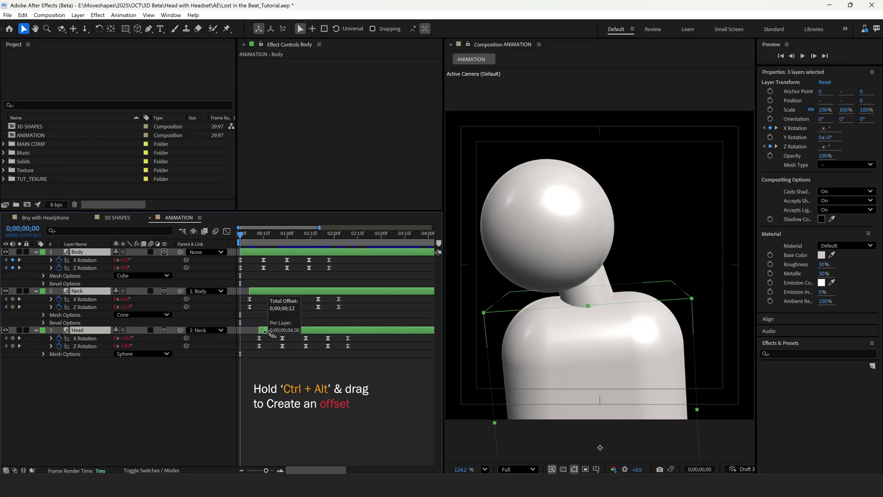
{"action": "left_click", "coordinate": [300, 377]}
{"action": "left_click", "coordinate": [288, 330]}
{"action": "left_click", "coordinate": [299, 252], "text": "shift"}
{"action": "key", "text": "space"}
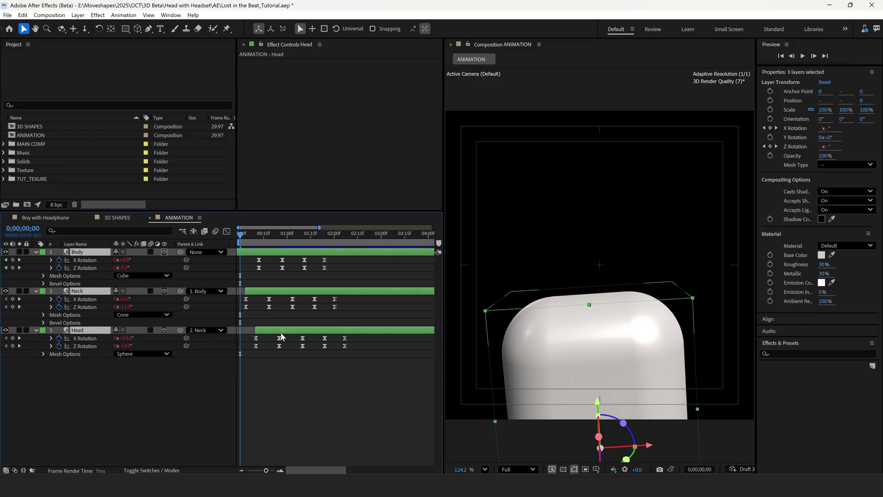
{"action": "left_click", "coordinate": [259, 461]}
Zoom the timeline to the first two seconds and preview the staggered sway from the start.
{"action": "key", "text": "semicolon"}
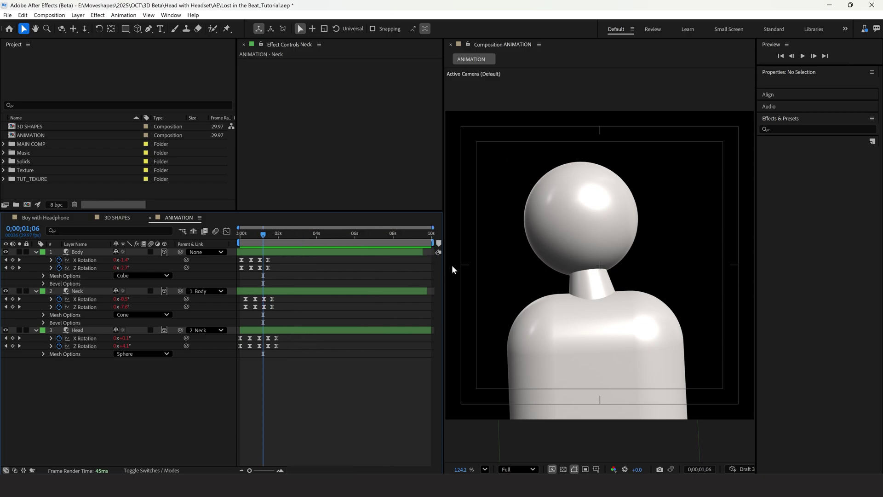
{"action": "key", "text": "ctrl+Down"}
{"action": "key", "text": "ctrl+Down"}
{"action": "left_click", "coordinate": [349, 382]}
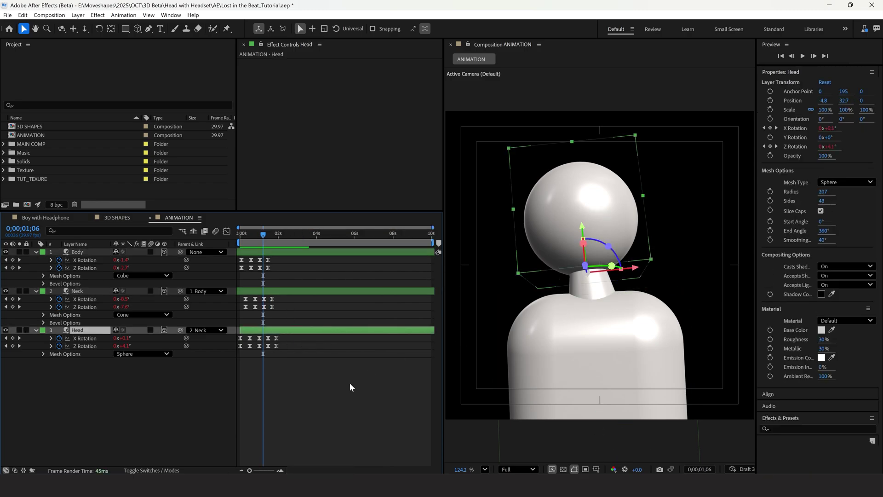
{"action": "key", "text": "Home"}
{"action": "left_click_drag", "start_coordinate": [249, 470], "coordinate": [269, 470]}
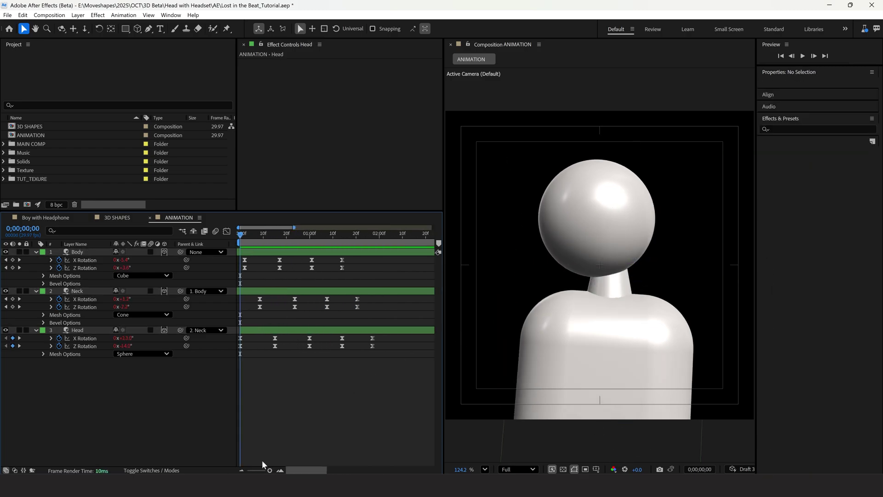
{"action": "key", "text": "space"}
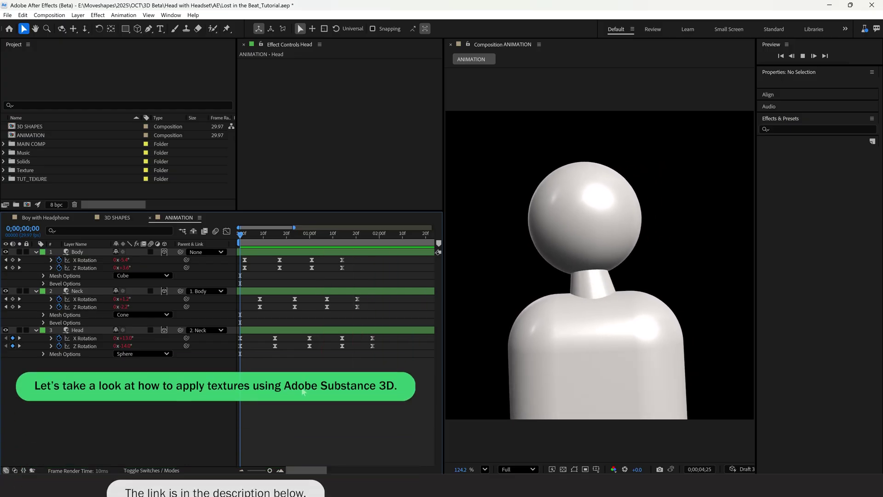
{"action": "key", "text": "space"}
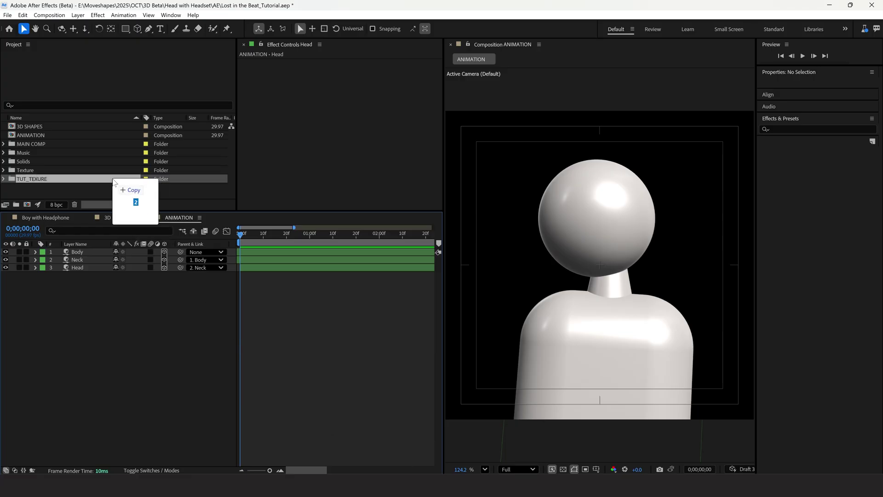
Import leather.sbsar and wool.sbsar into TUT_TEXURE and try the leather material on the head.
{"action": "left_click_drag", "start_coordinate": [113, 181], "coordinate": [112, 182]}
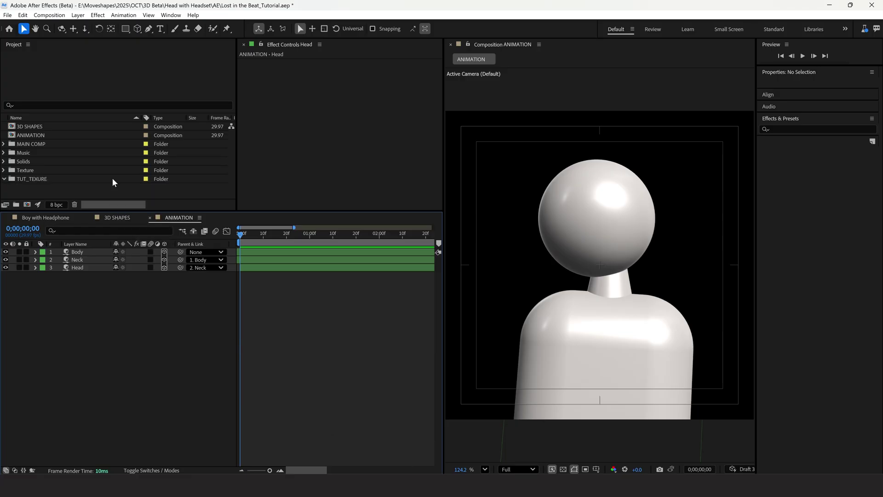
{"action": "left_click", "coordinate": [591, 225]}
{"action": "left_click", "coordinate": [850, 321]}
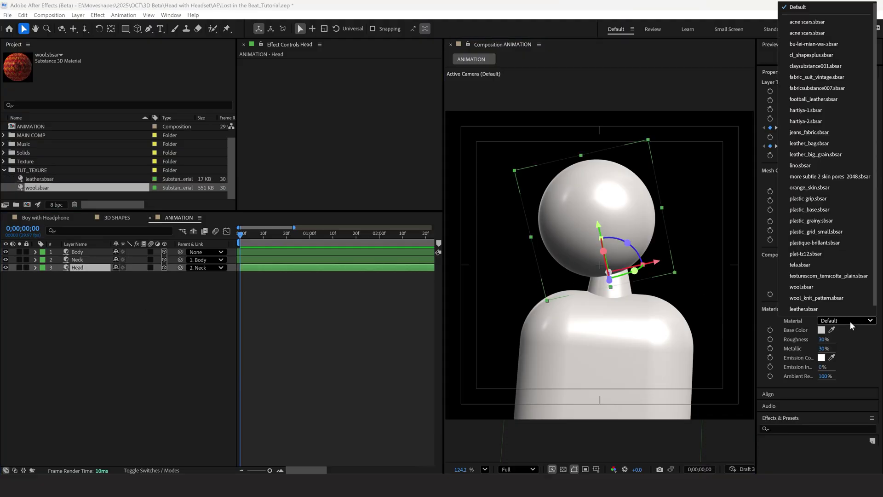
{"action": "left_click", "coordinate": [810, 309]}
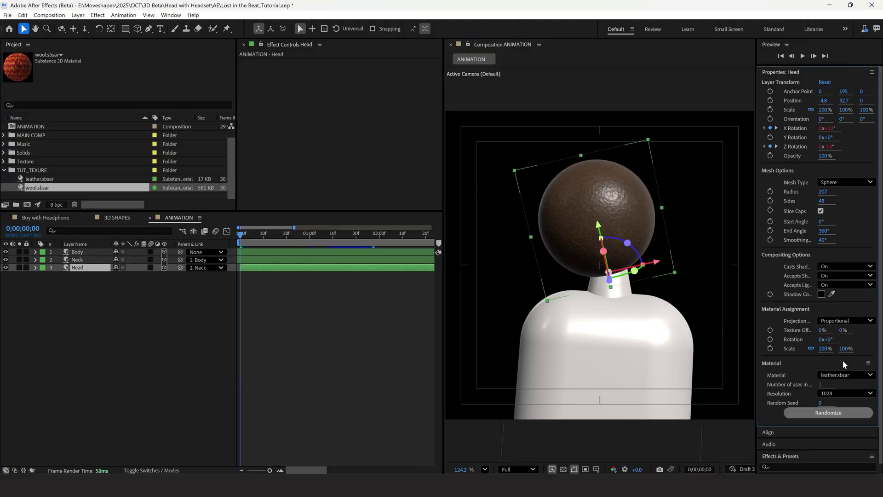
Switch the head's material to wool.sbsar and shrink its texture scale to 30%.
{"action": "left_click", "coordinate": [838, 374]}
{"action": "left_click", "coordinate": [818, 330]}
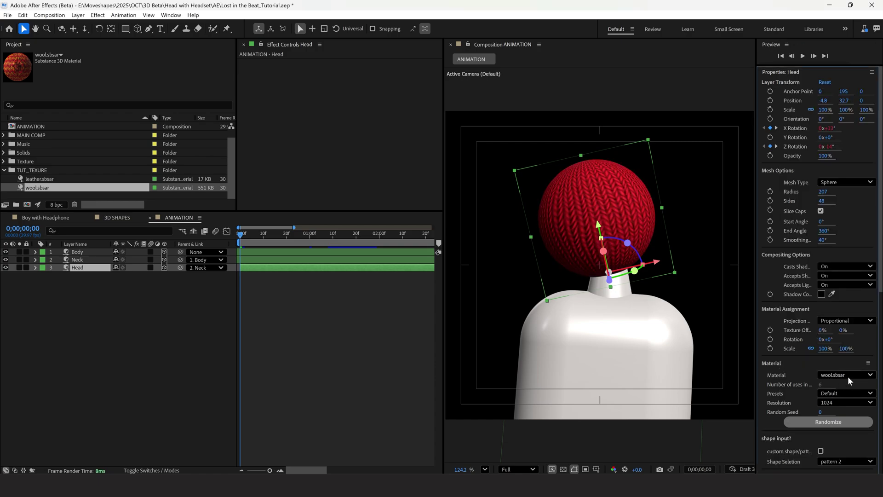
{"action": "left_click_drag", "start_coordinate": [824, 348], "coordinate": [797, 350]}
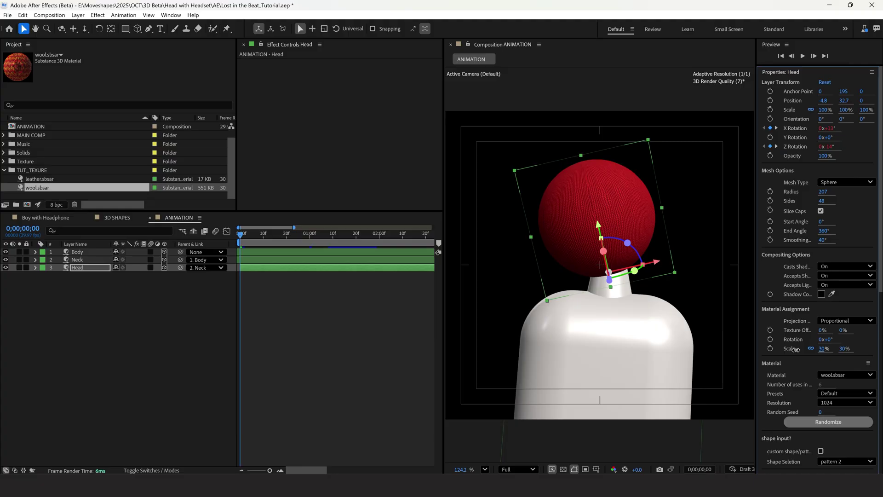
{"action": "left_click", "coordinate": [76, 260]}
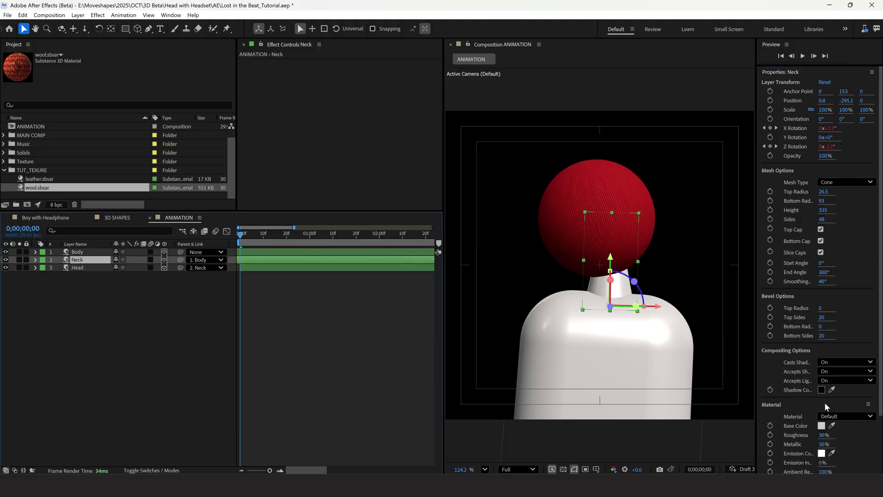
Apply the leather.sbsar material to the neck and reduce its texture scale.
{"action": "left_click", "coordinate": [833, 416]}
{"action": "left_click", "coordinate": [816, 286]}
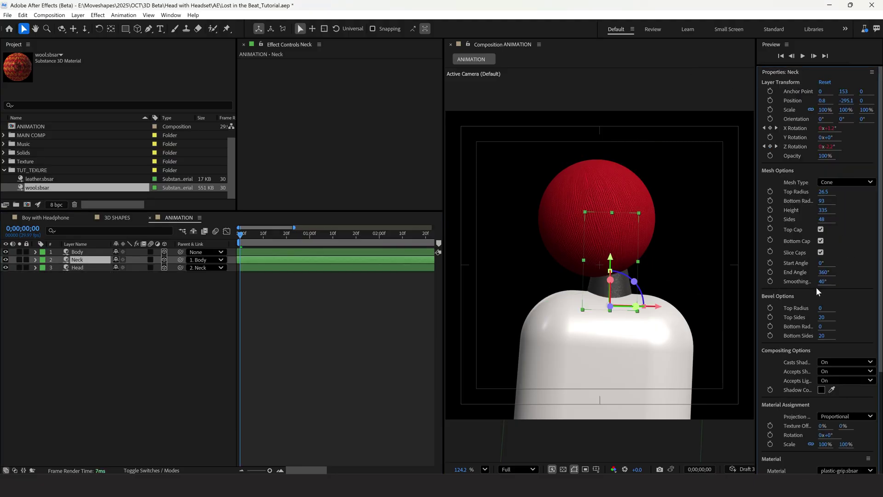
{"action": "left_click_drag", "start_coordinate": [832, 341], "coordinate": [819, 340]}
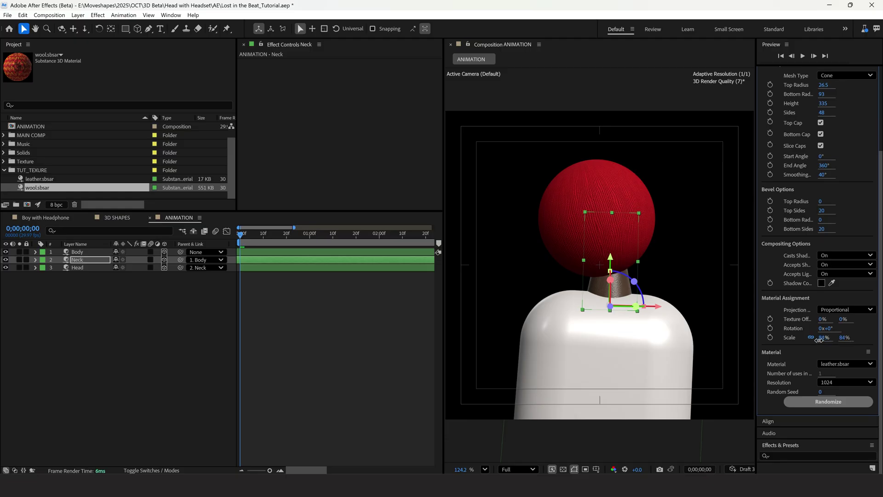
{"action": "scroll", "coordinate": [607, 321], "scroll_direction": "up", "scroll_amount": 1}
{"action": "scroll", "coordinate": [607, 321], "scroll_direction": "up", "scroll_amount": 2}
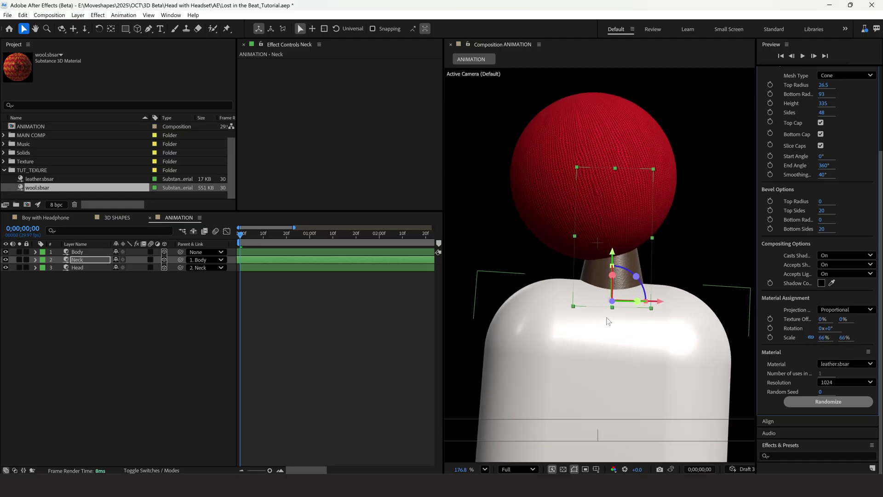
{"action": "mouse_move", "coordinate": [819, 332]}
{"action": "left_mouse_down"}
{"action": "mouse_move", "coordinate": [807, 339]}
{"action": "mouse_move", "coordinate": [823, 339]}
{"action": "left_mouse_up"}
Give the body wool.sbsar at 14% scale, rotated about 90°, then play the preview.
{"action": "left_click", "coordinate": [633, 339]}
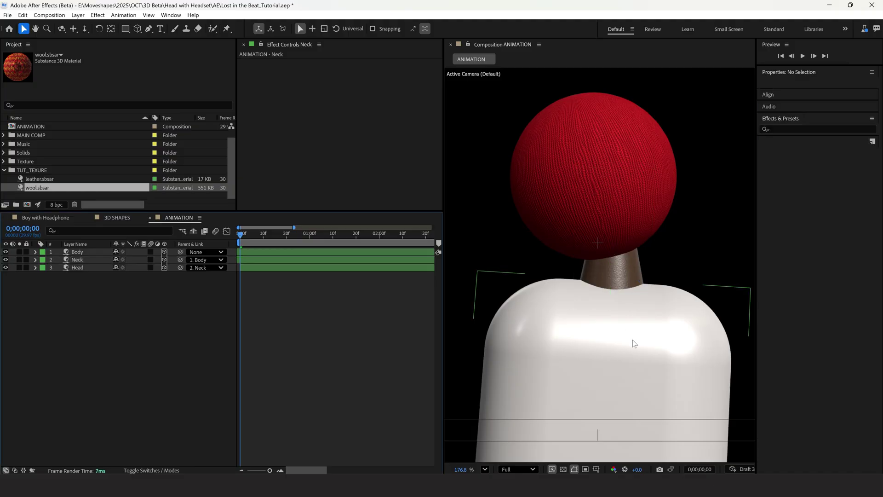
{"action": "left_click", "coordinate": [852, 336]}
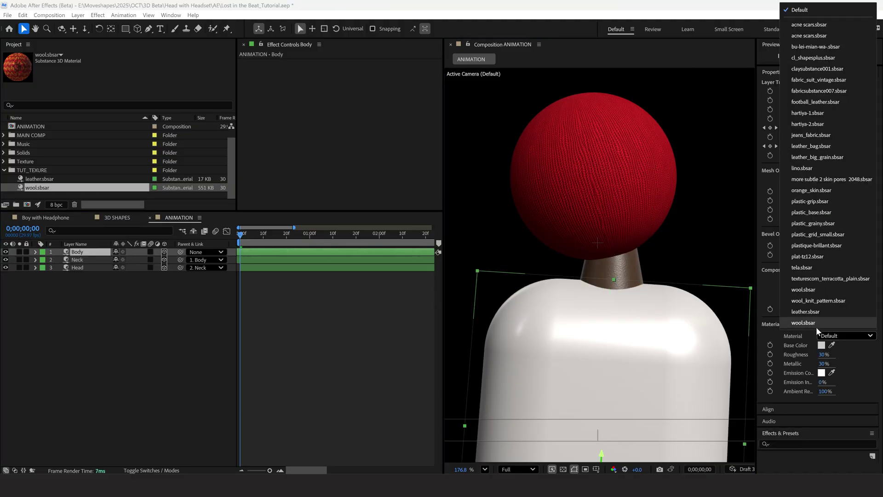
{"action": "left_click", "coordinate": [805, 290]}
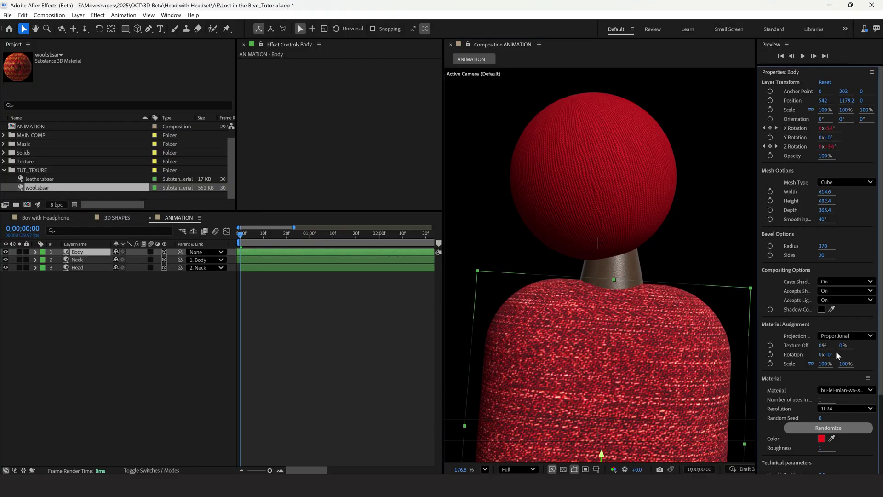
{"action": "left_click_drag", "start_coordinate": [825, 364], "coordinate": [778, 361]}
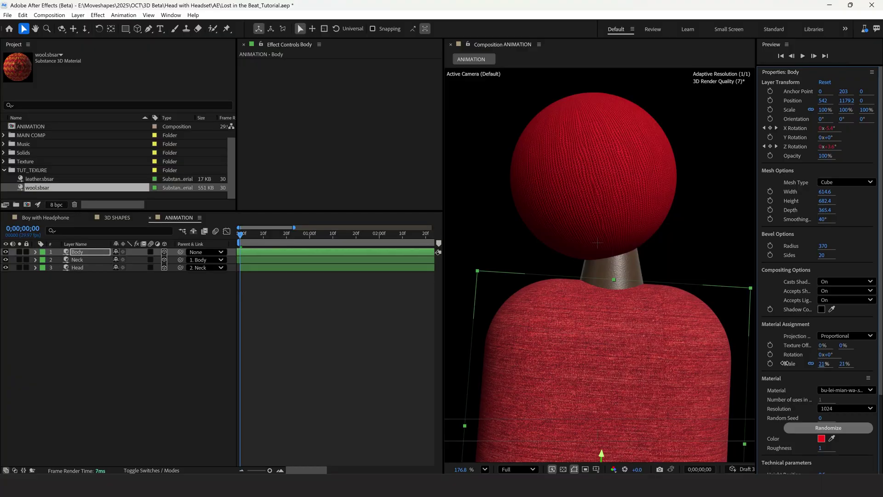
{"action": "left_click_drag", "start_coordinate": [837, 355], "coordinate": [875, 356]}
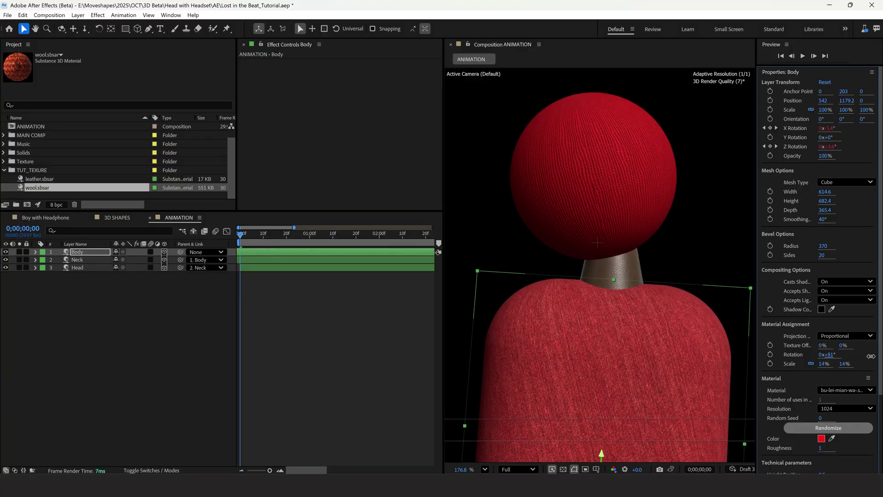
{"action": "left_click", "coordinate": [337, 333]}
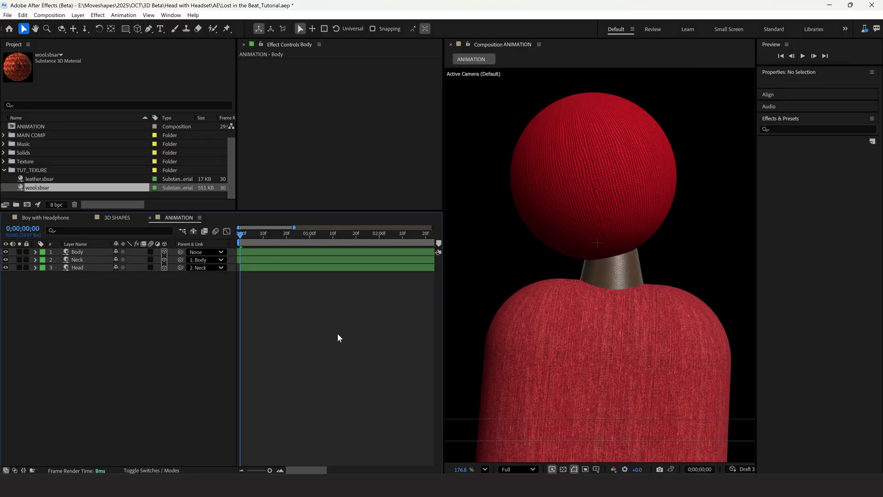
{"action": "key", "text": "space"}
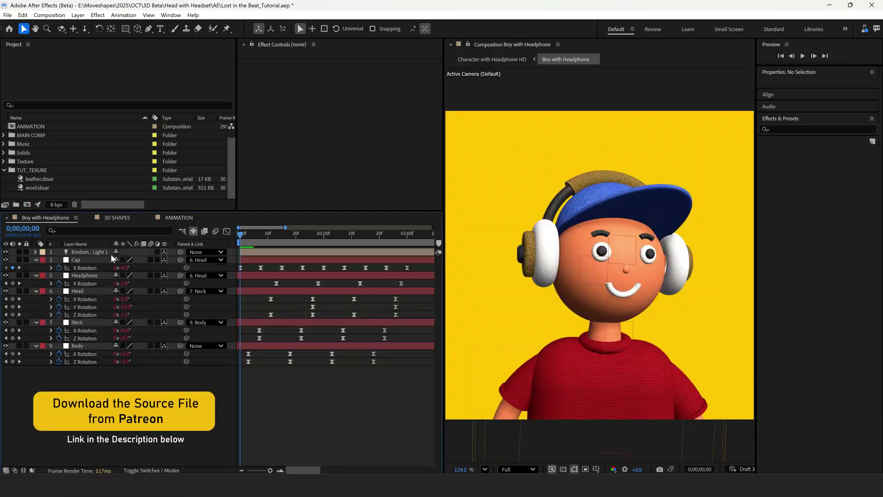
Turn off Hide Shy Layers, collapse properties with U, and solo the smile, eye and eyebrow layers.
{"action": "mouse_move", "coordinate": [247, 239]}
{"action": "left_mouse_down"}
{"action": "mouse_move", "coordinate": [240, 260]}
{"action": "mouse_move", "coordinate": [219, 263]}
{"action": "left_mouse_up"}
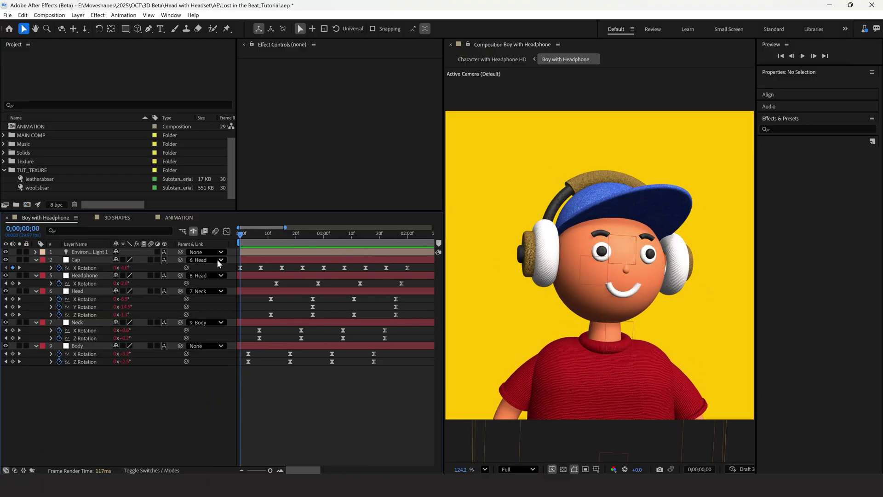
{"action": "left_click", "coordinate": [194, 232]}
{"action": "key", "text": "u"}
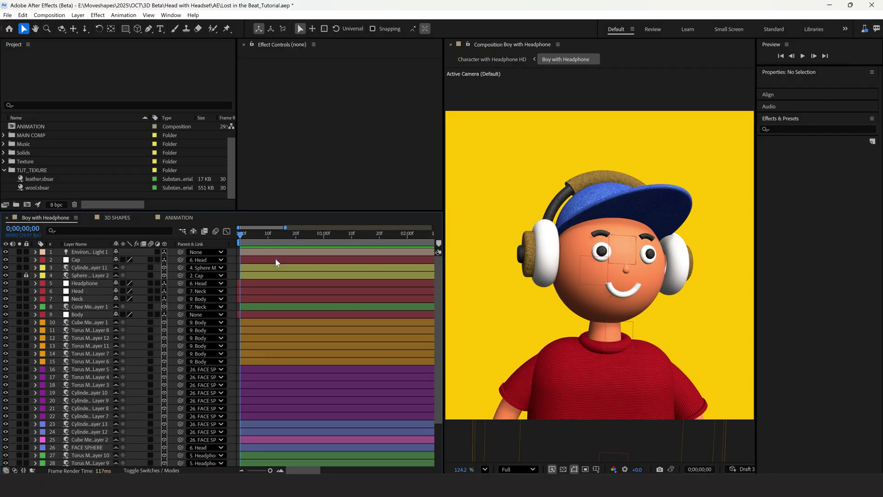
{"action": "left_click", "coordinate": [19, 369]}
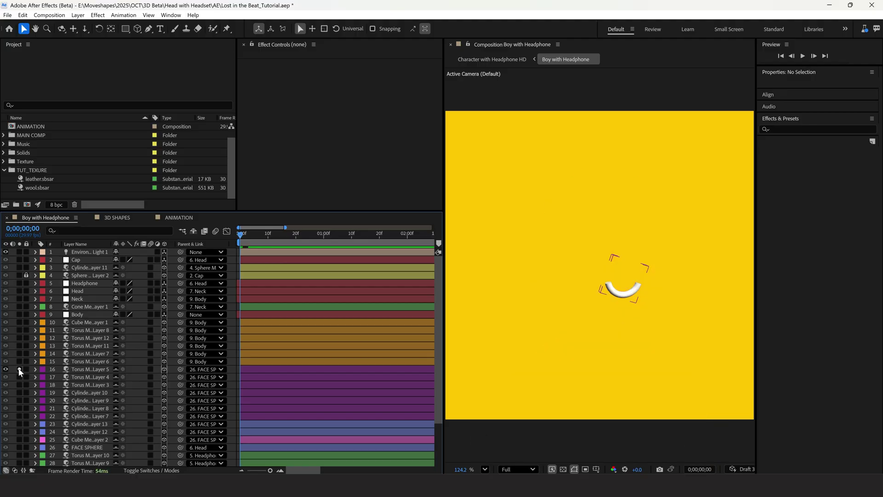
{"action": "left_click", "coordinate": [19, 416]}
{"action": "mouse_move", "coordinate": [240, 242]}
{"action": "left_mouse_down"}
{"action": "mouse_move", "coordinate": [269, 244]}
{"action": "mouse_move", "coordinate": [230, 242]}
{"action": "left_mouse_up"}
{"action": "scroll", "coordinate": [644, 270], "scroll_direction": "up", "scroll_amount": 2}
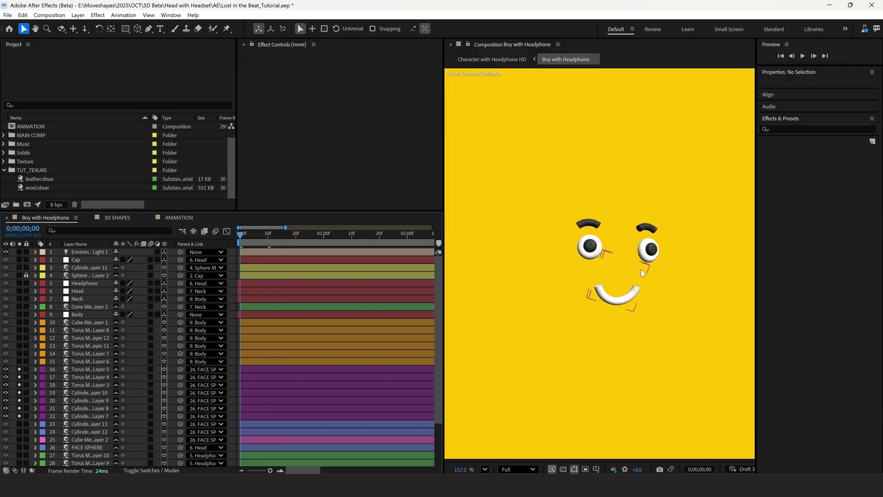
{"action": "scroll", "coordinate": [641, 269], "scroll_direction": "up", "scroll_amount": 1}
Inspect the blink Scale keyframes on the four eye cylinder layers, then collapse them.
{"action": "left_click", "coordinate": [85, 392]}
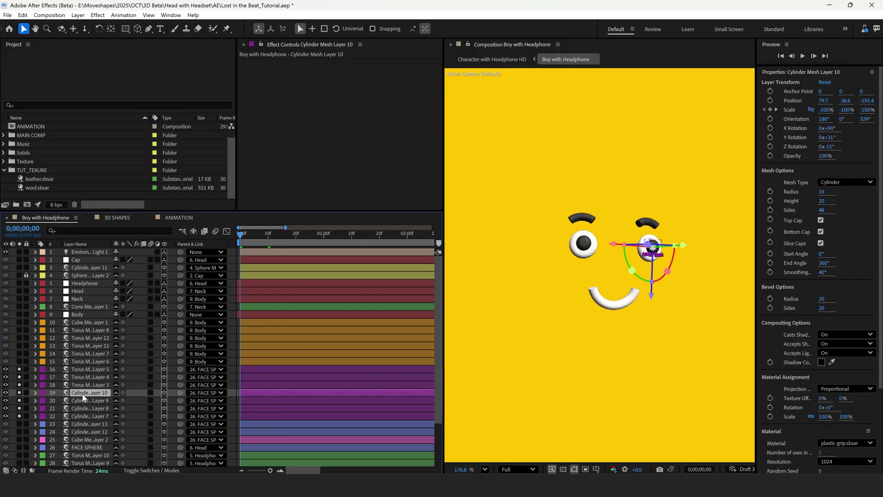
{"action": "left_click", "coordinate": [80, 415]}
{"action": "left_click", "coordinate": [83, 392], "text": "shift"}
{"action": "key", "text": "s"}
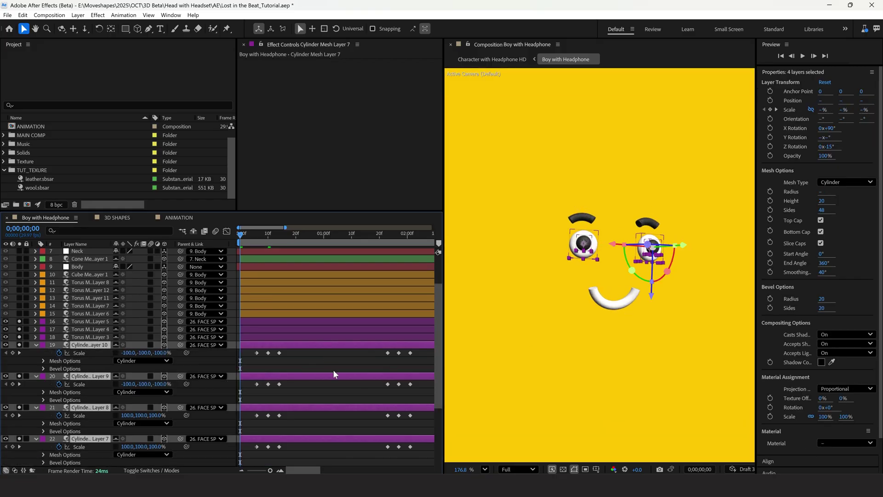
{"action": "scroll", "coordinate": [333, 369], "scroll_direction": "down", "scroll_amount": 2}
{"action": "key", "text": "F2"}
{"action": "scroll", "coordinate": [260, 282], "scroll_direction": "down", "scroll_amount": 2}
{"action": "mouse_move", "coordinate": [256, 236]}
{"action": "left_mouse_down"}
{"action": "mouse_move", "coordinate": [287, 242]}
{"action": "mouse_move", "coordinate": [253, 245]}
{"action": "left_mouse_up"}
{"action": "left_click", "coordinate": [77, 306]}
{"action": "key", "text": "F2"}
{"action": "left_click", "coordinate": [88, 298]}
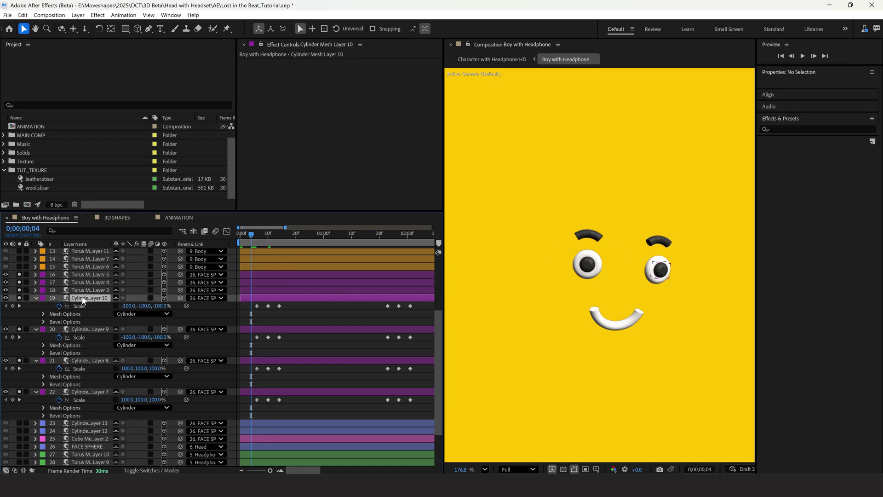
{"action": "left_click", "coordinate": [83, 392], "text": "shift"}
{"action": "key", "text": "u"}
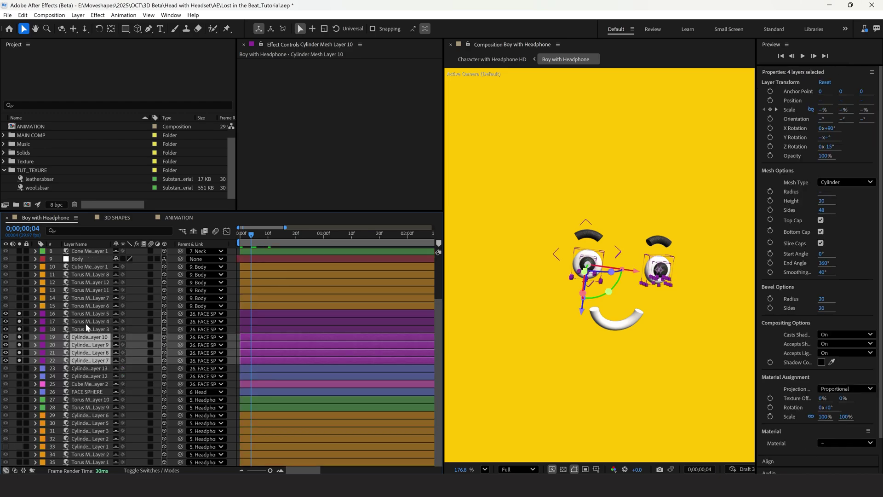
Reveal the smile torus's Start and End Angle keyframes, unsolo the eye layers, and scrub the arc.
{"action": "left_click", "coordinate": [84, 313]}
{"action": "key", "text": "u"}
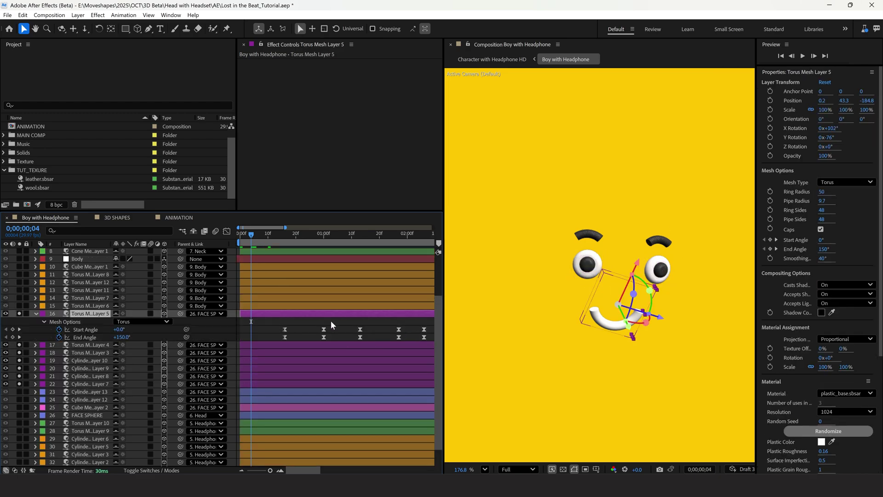
{"action": "left_click_drag", "start_coordinate": [276, 236], "coordinate": [304, 240]}
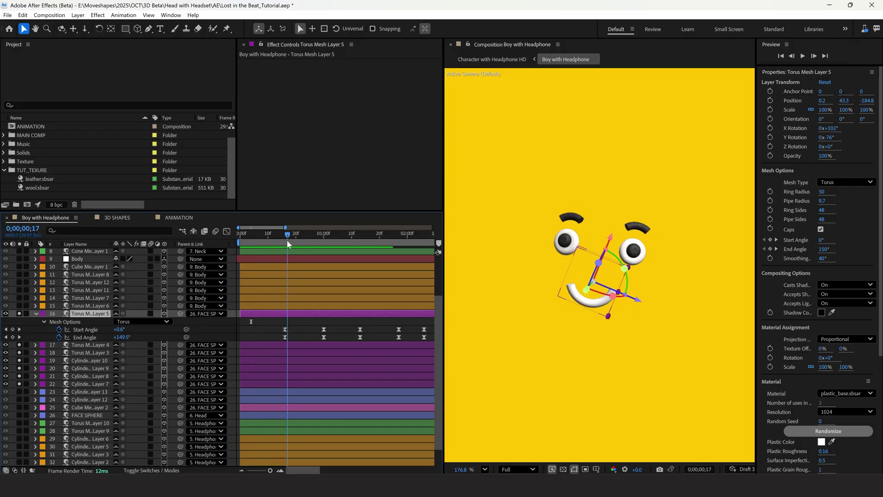
{"action": "left_click", "coordinate": [260, 322]}
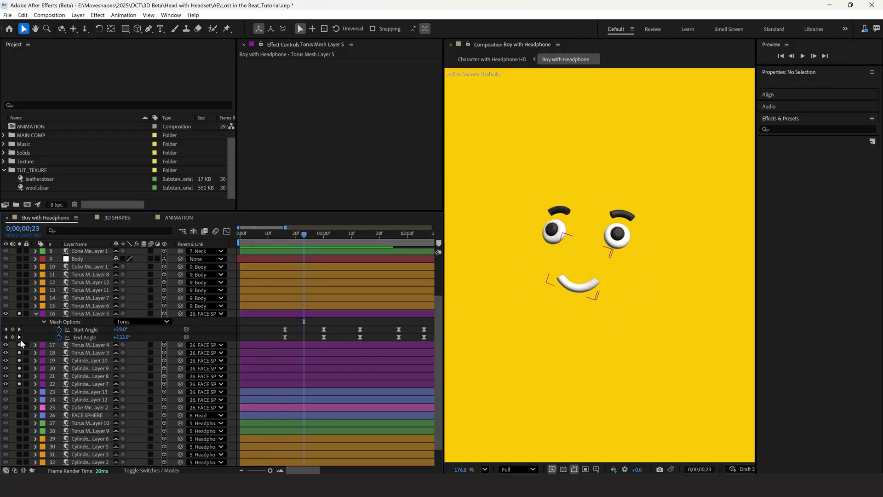
{"action": "left_click_drag", "start_coordinate": [19, 345], "coordinate": [19, 384]}
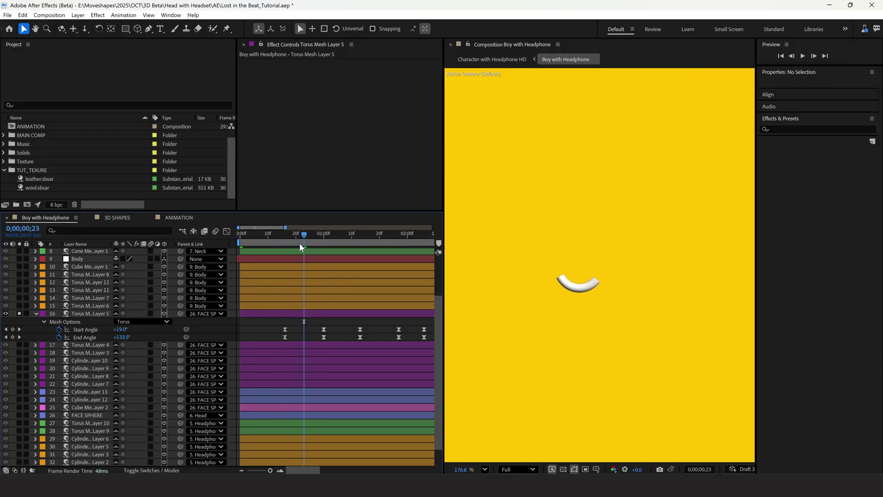
{"action": "left_click_drag", "start_coordinate": [299, 243], "coordinate": [281, 256]}
{"action": "left_click", "coordinate": [287, 313]}
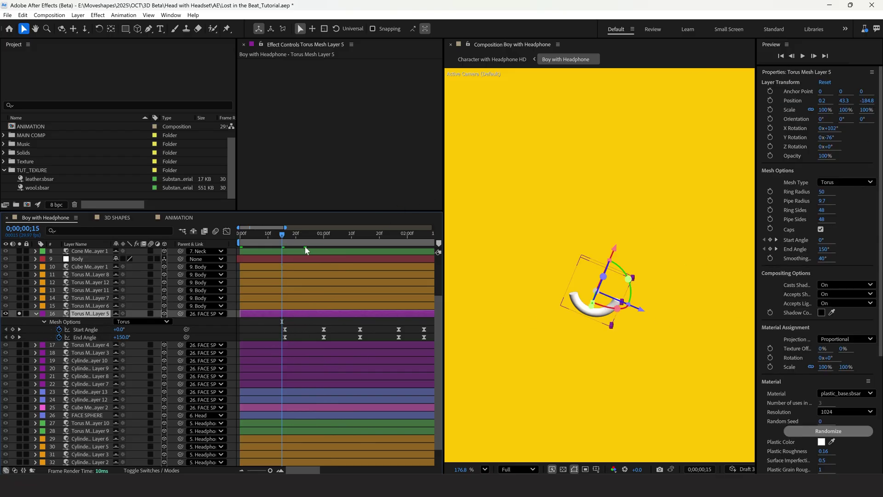
{"action": "left_click", "coordinate": [285, 233]}
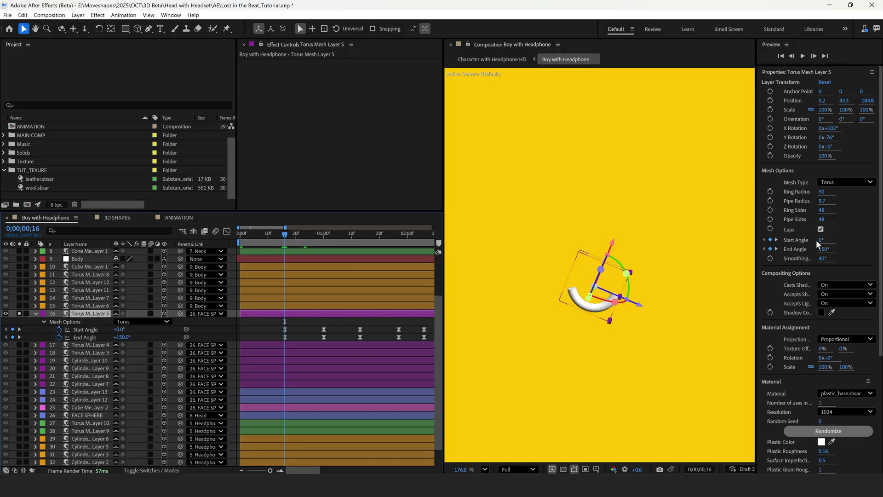
{"action": "mouse_move", "coordinate": [299, 243]}
{"action": "left_mouse_down"}
{"action": "mouse_move", "coordinate": [301, 265]}
{"action": "mouse_move", "coordinate": [247, 276]}
{"action": "left_mouse_up"}
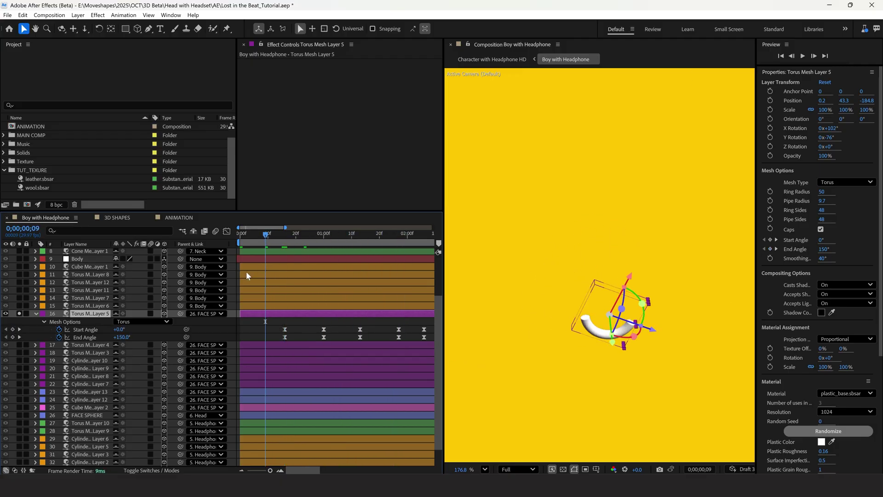
Unsolo the smile layer and collapse its Mesh Options so the whole character shows.
{"action": "left_click", "coordinate": [20, 313]}
{"action": "left_click", "coordinate": [35, 313]}
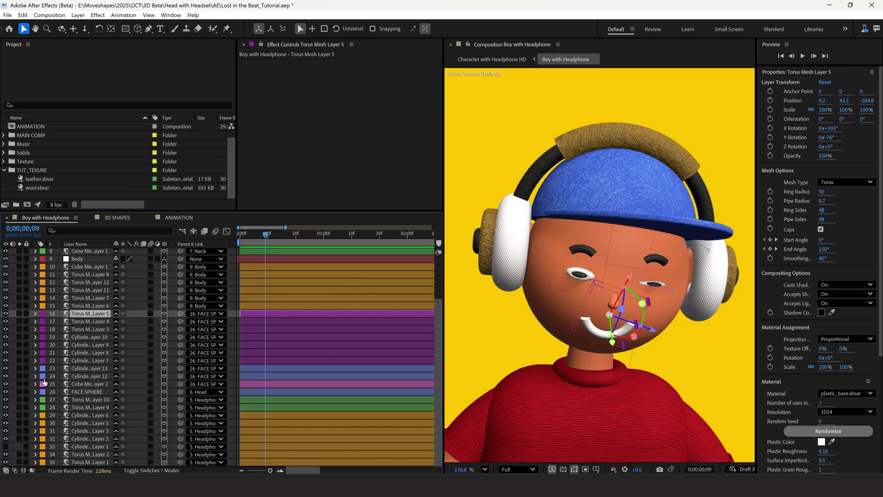
{"action": "scroll", "coordinate": [682, 393], "scroll_direction": "down", "scroll_amount": 3}
{"action": "left_click", "coordinate": [609, 382]}
Solo the body cube and tori on layers 11–15 one at a time, clear all Solo switches, and preview.
{"action": "left_click", "coordinate": [19, 267]}
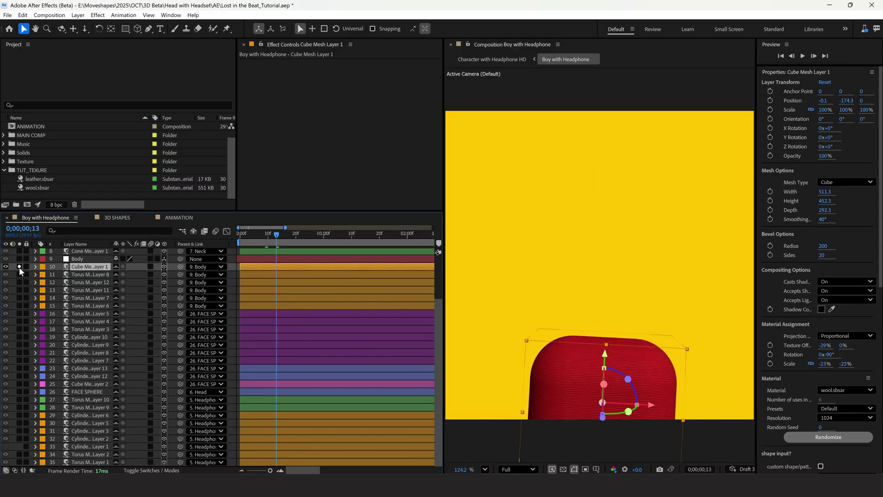
{"action": "left_click", "coordinate": [19, 268]}
{"action": "left_click", "coordinate": [20, 274]}
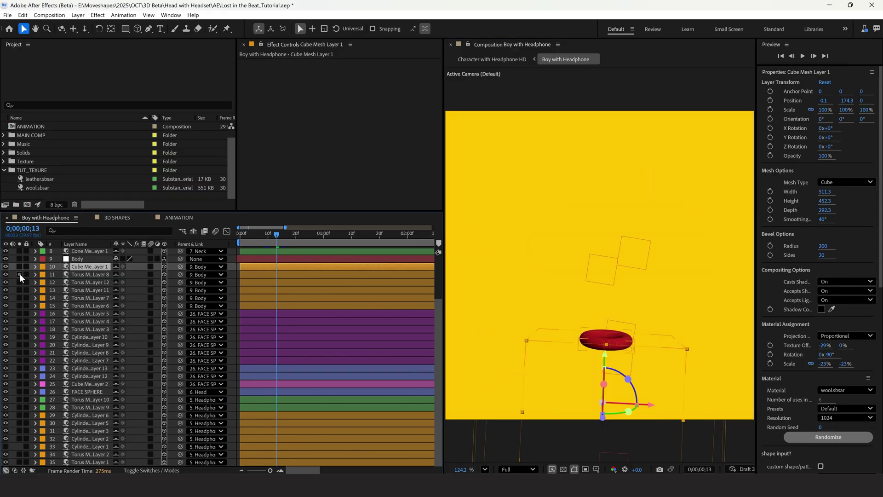
{"action": "left_click", "coordinate": [19, 274]}
{"action": "left_click", "coordinate": [20, 282]}
{"action": "left_click", "coordinate": [20, 282]}
{"action": "left_click", "coordinate": [19, 290]}
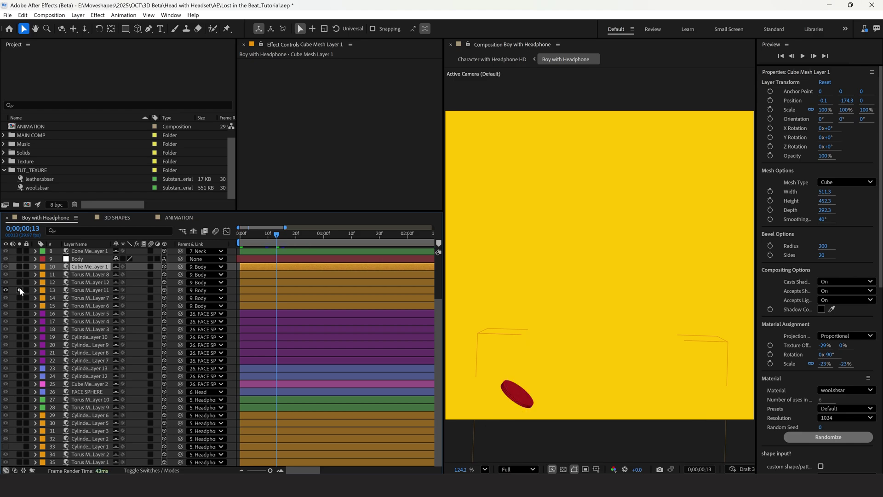
{"action": "left_click", "coordinate": [19, 290]}
{"action": "left_click", "coordinate": [20, 298]}
{"action": "left_click", "coordinate": [20, 298]}
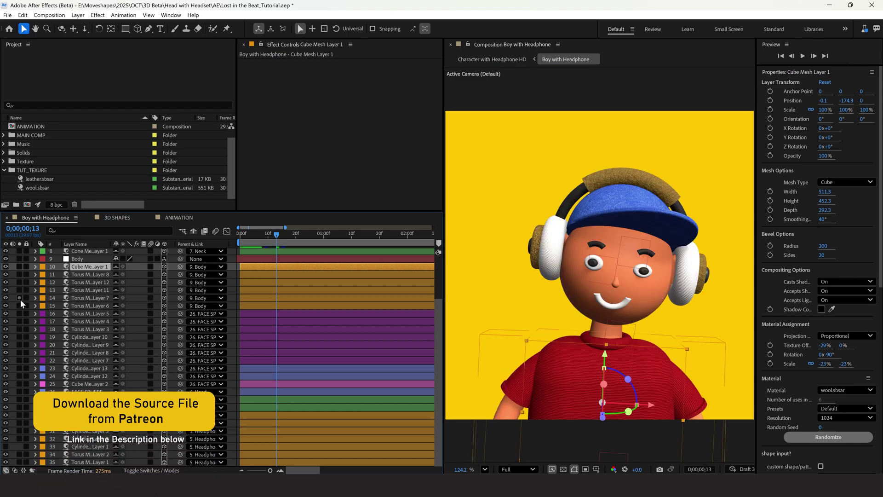
{"action": "left_click", "coordinate": [20, 306]}
{"action": "left_click", "coordinate": [20, 304]}
{"action": "left_click", "coordinate": [20, 314]}
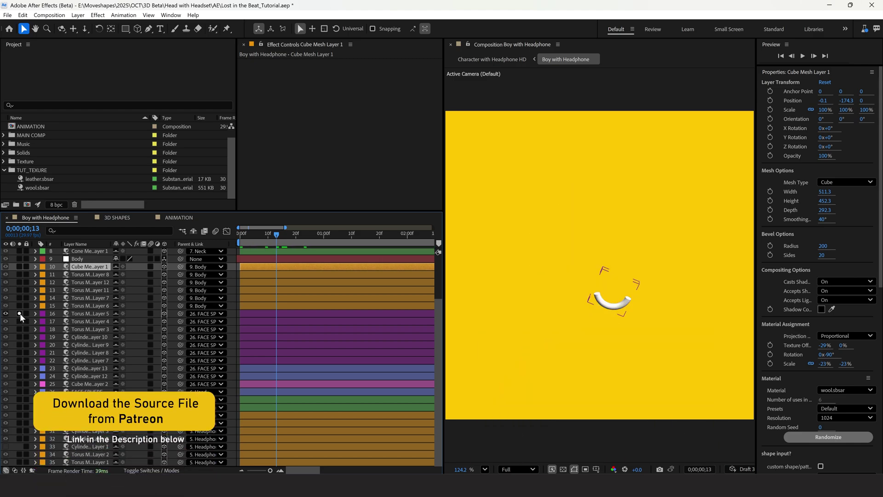
{"action": "left_click", "coordinate": [20, 313]}
{"action": "key", "text": "space"}
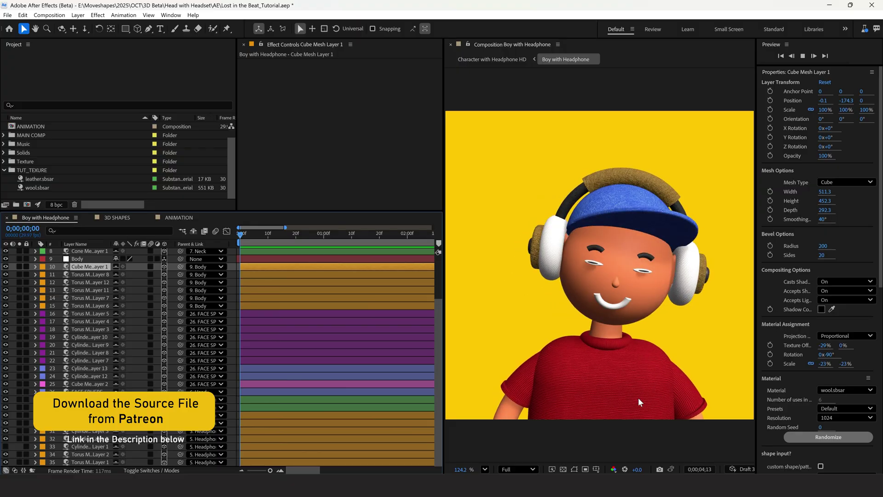